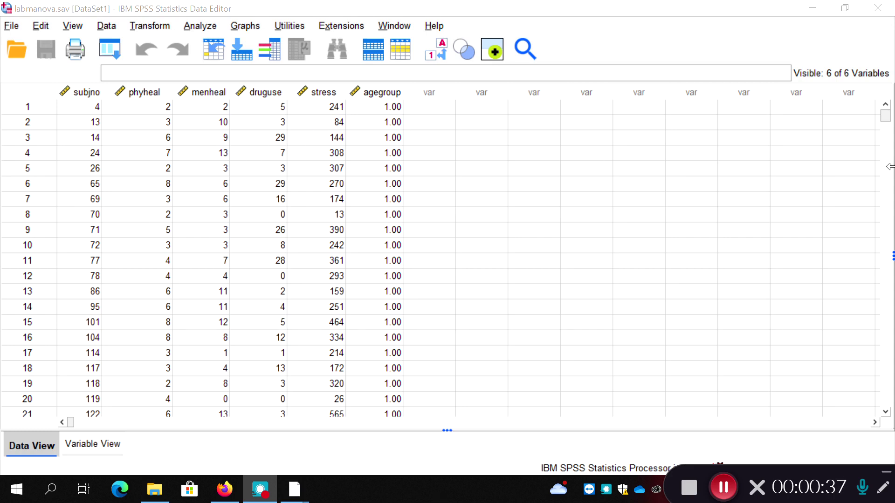
Review the value labels defined for the agegroup variable and set its measurement level to Nominal
{"action": "left_click_drag", "start_coordinate": [885, 115], "coordinate": [840, 336]}
{"action": "left_click", "coordinate": [91, 445]}
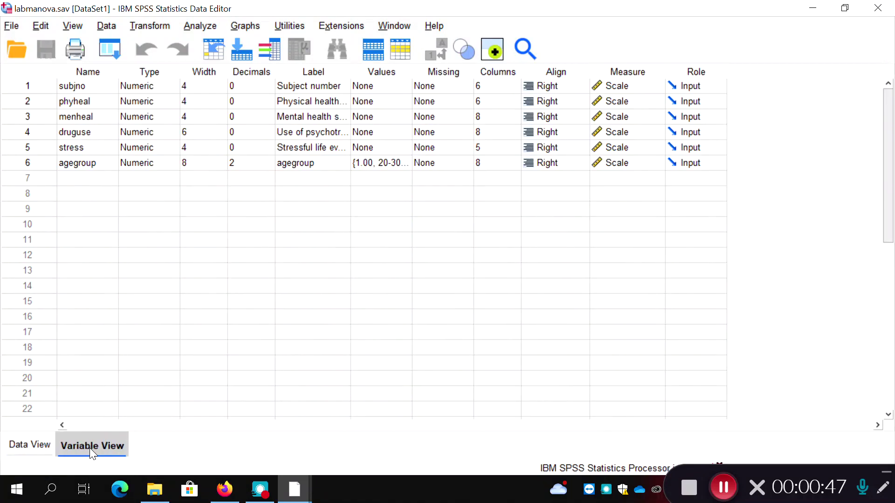
{"action": "left_click", "coordinate": [396, 166]}
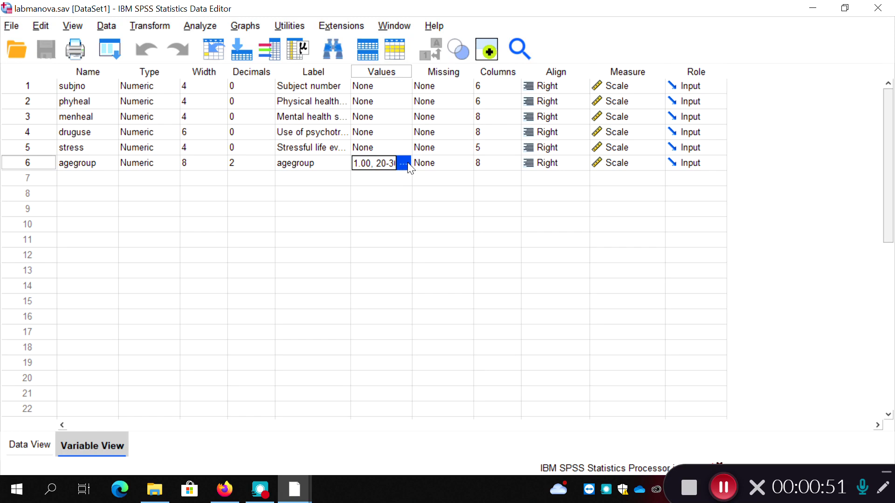
{"action": "left_click", "coordinate": [404, 163]}
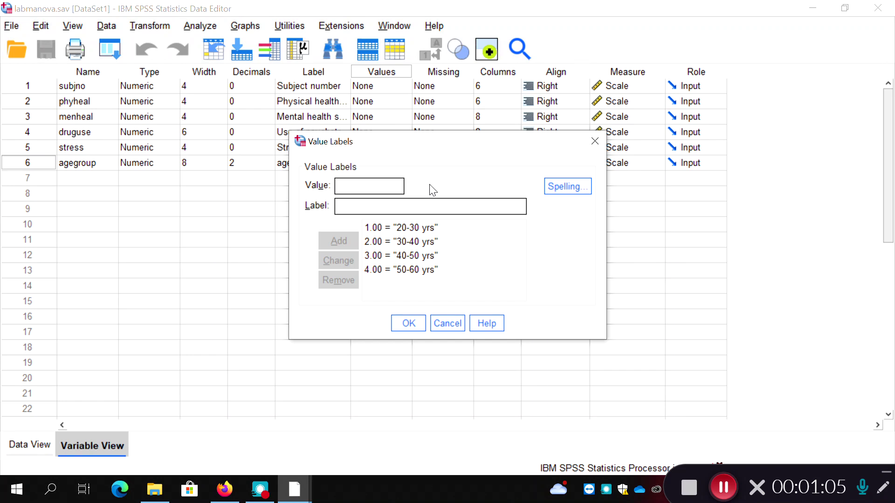
{"action": "left_click", "coordinate": [411, 323]}
{"action": "left_click", "coordinate": [411, 328]}
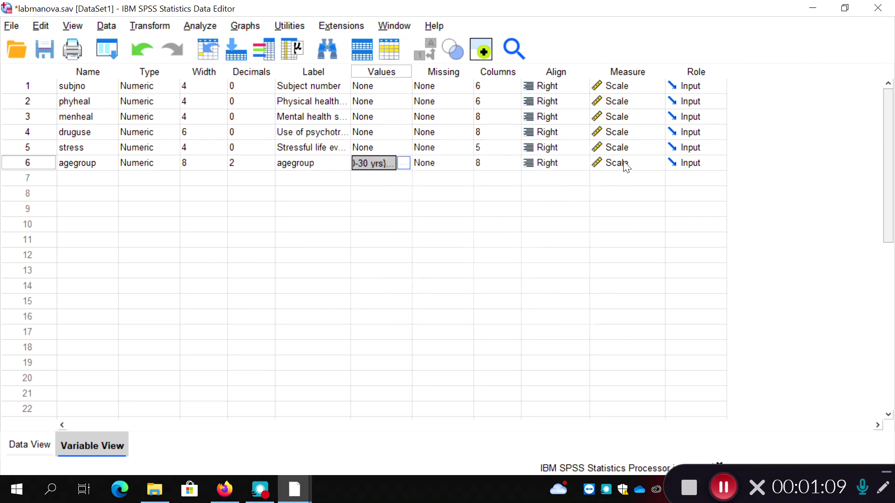
{"action": "left_click", "coordinate": [635, 162]}
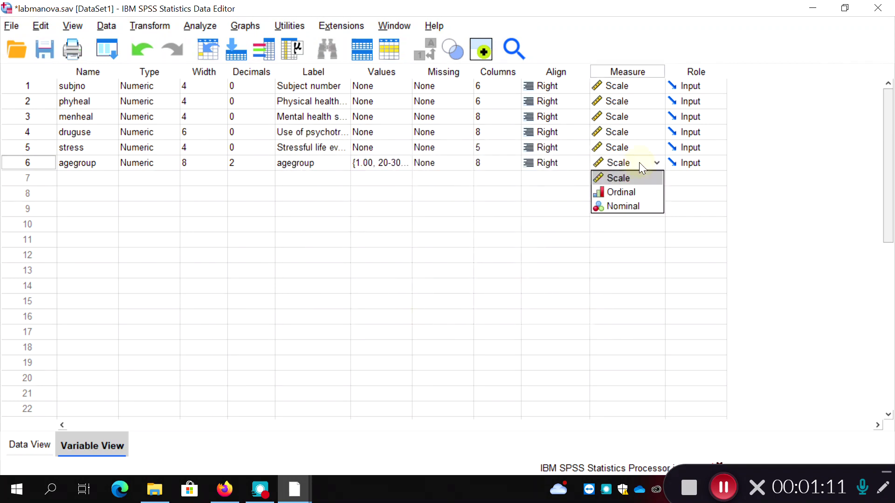
{"action": "left_click", "coordinate": [626, 207]}
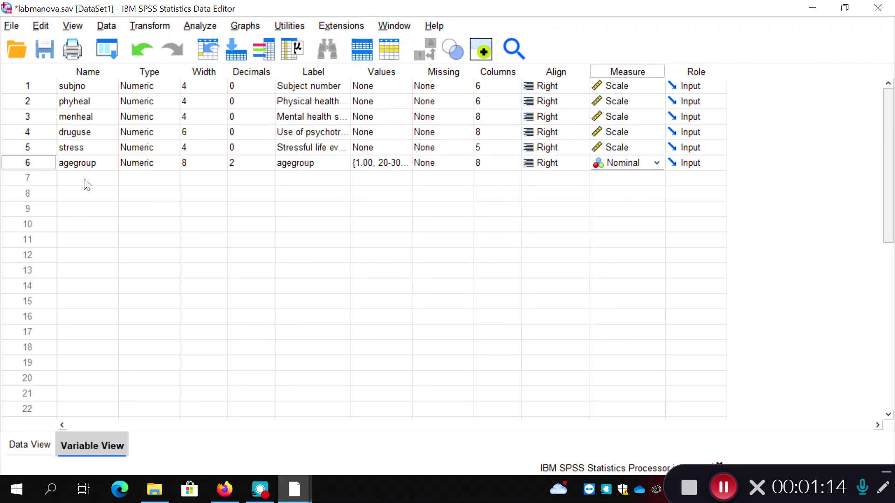
Return to the data rows and widen the phyheal and stress columns so their headings fit on one line
{"action": "left_click", "coordinate": [37, 446]}
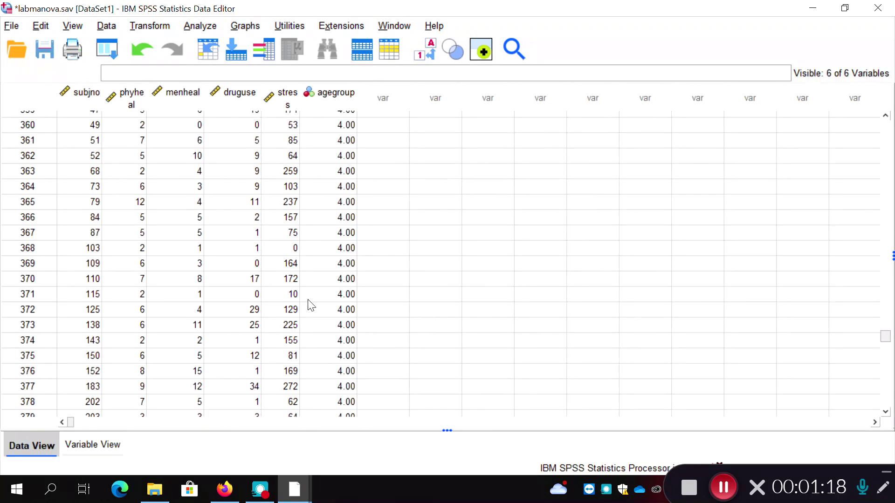
{"action": "mouse_move", "coordinate": [86, 105]}
{"action": "scroll", "coordinate": [891, 350], "scroll_direction": "down", "scroll_amount": 2}
{"action": "left_click_drag", "start_coordinate": [890, 347], "coordinate": [881, 116]}
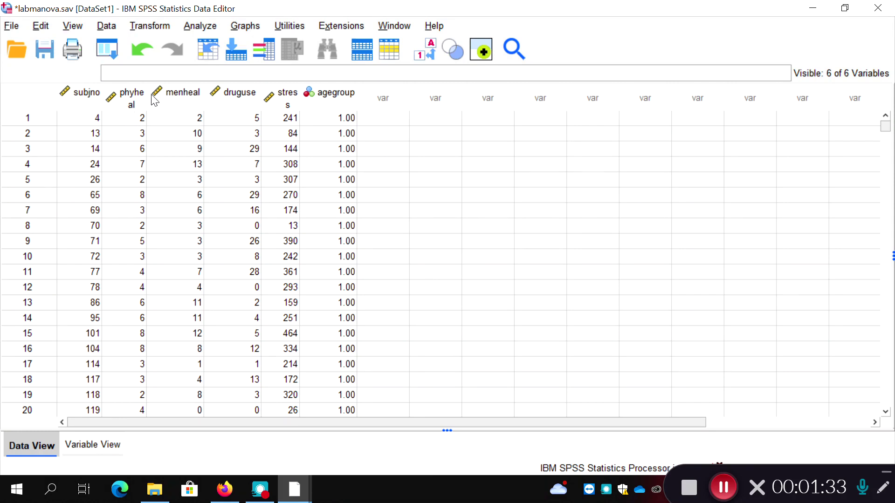
{"action": "left_click_drag", "start_coordinate": [147, 94], "coordinate": [156, 93]}
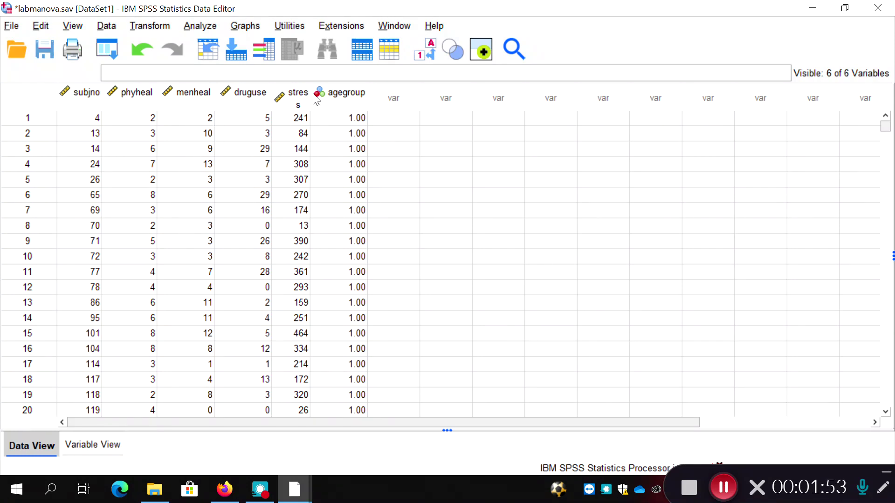
{"action": "left_click_drag", "start_coordinate": [310, 95], "coordinate": [333, 105]}
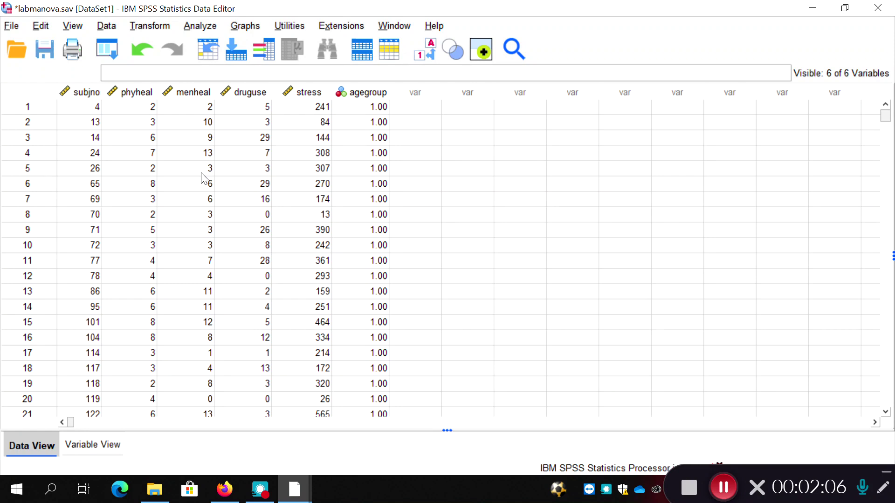
Check the label of the druguse variable in the variable definitions, then return to the data rows
{"action": "left_click", "coordinate": [102, 447]}
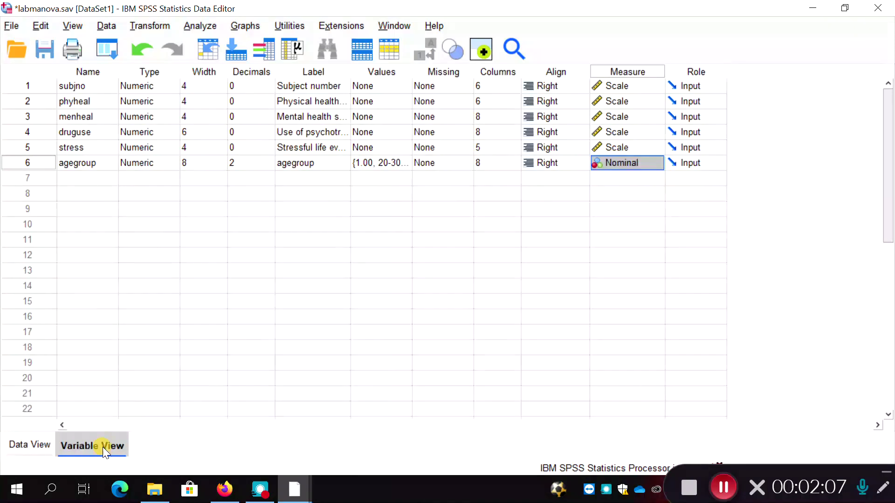
{"action": "left_click", "coordinate": [338, 133]}
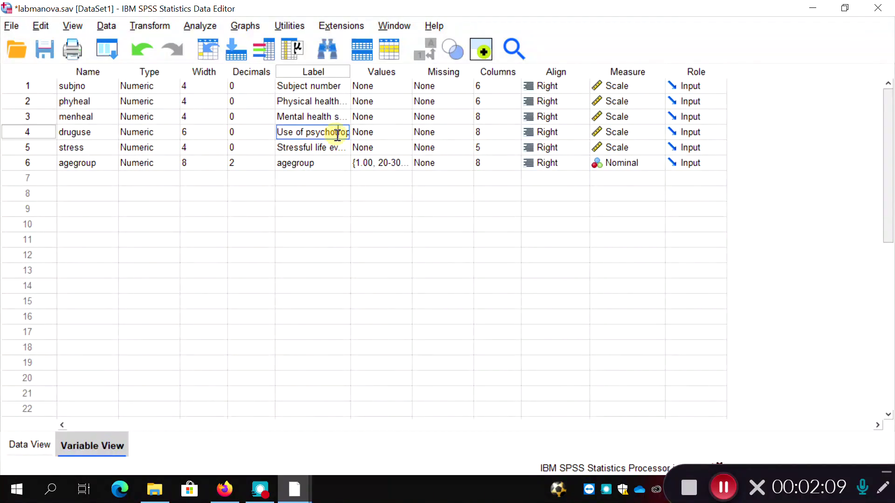
{"action": "left_click", "coordinate": [25, 451]}
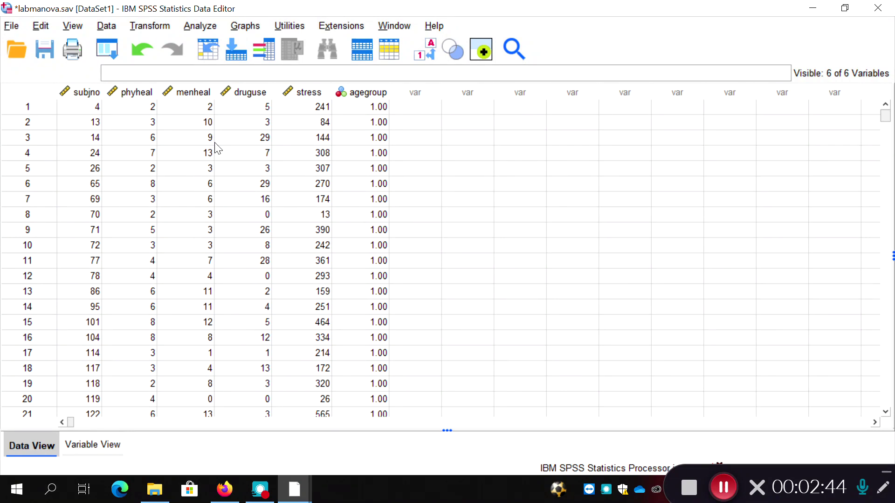
Start a General Linear Model multivariate analysis with agegroup as the fixed factor
{"action": "left_click", "coordinate": [204, 28]}
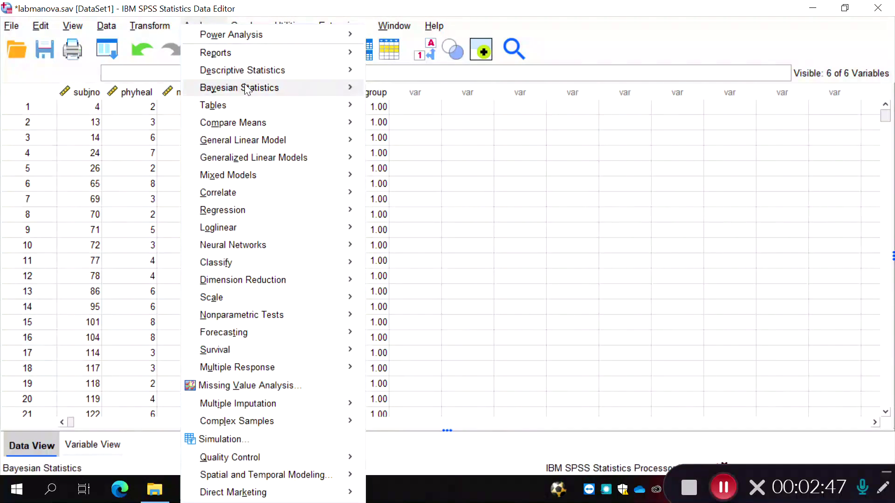
{"action": "mouse_move", "coordinate": [275, 140]}
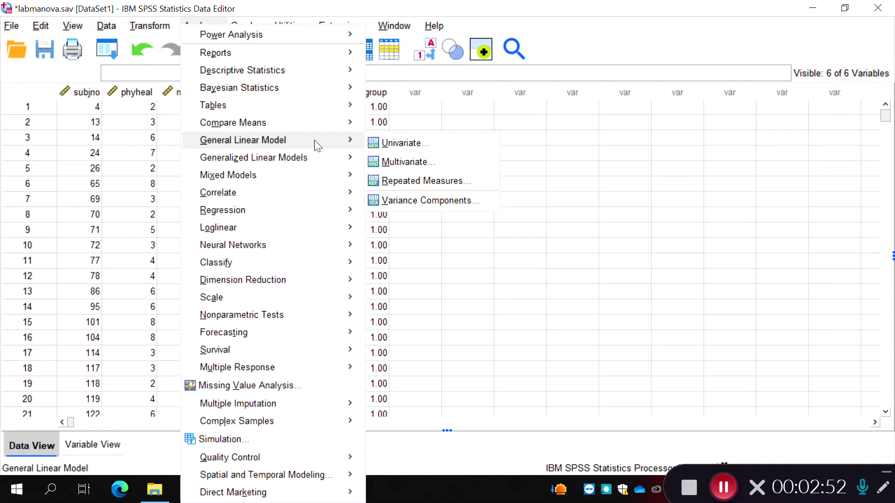
{"action": "left_click", "coordinate": [415, 162]}
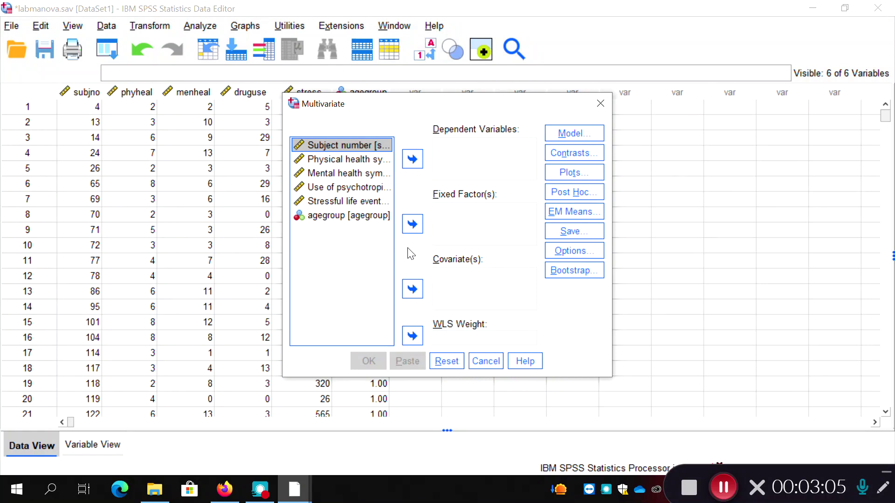
{"action": "left_click", "coordinate": [336, 220]}
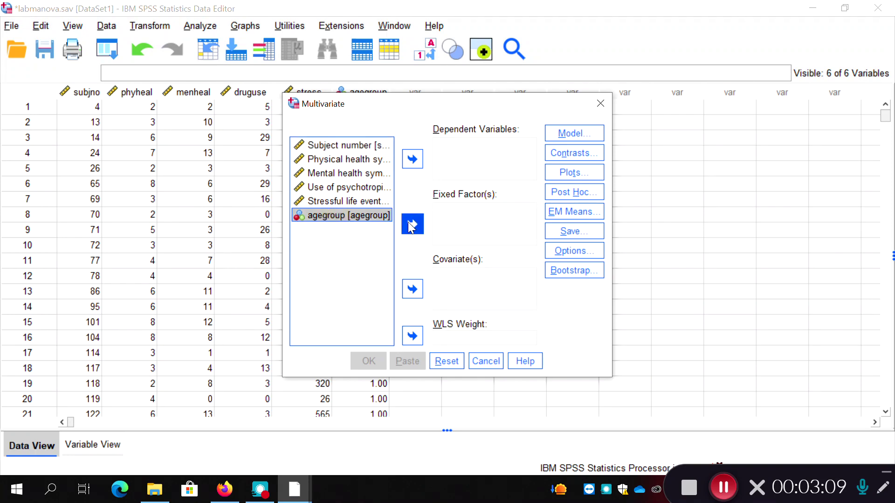
{"action": "left_click", "coordinate": [407, 223]}
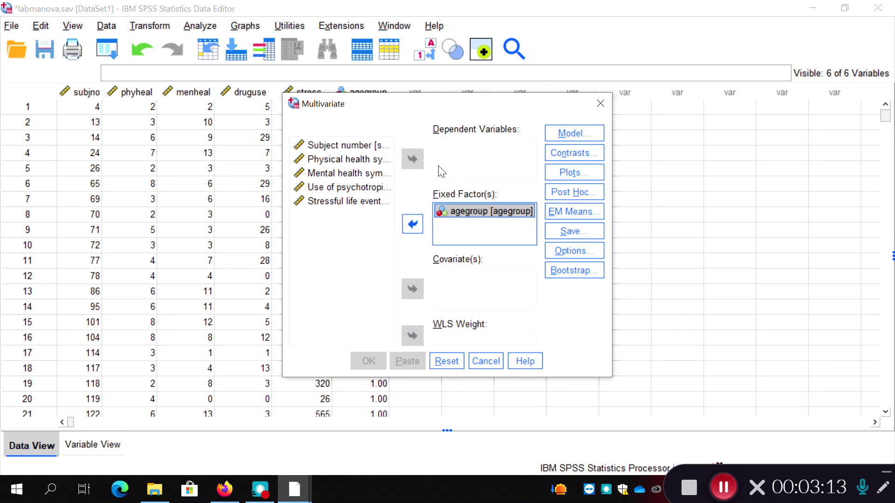
Add physical health symptoms, mental health symptoms, use of psychotropic drugs and stressful life events as the dependent variables
{"action": "left_click", "coordinate": [354, 163]}
{"action": "left_click", "coordinate": [354, 161]}
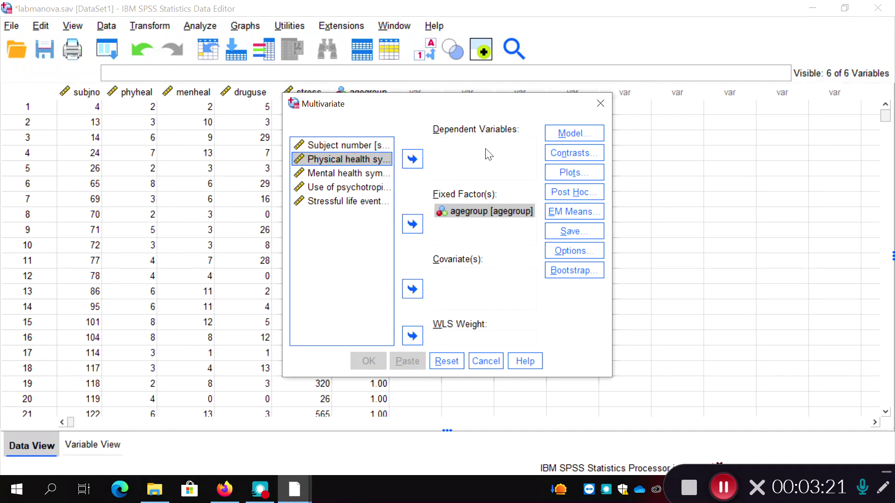
{"action": "left_click", "coordinate": [411, 159]}
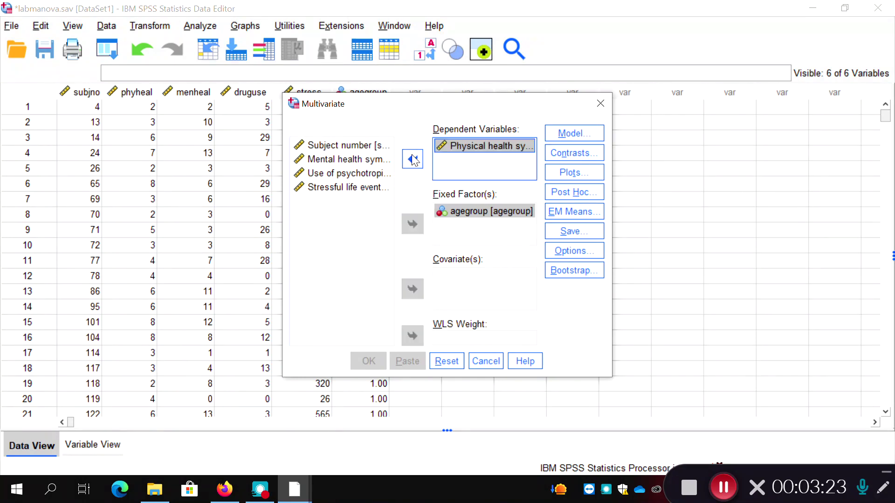
{"action": "left_click", "coordinate": [350, 161]}
{"action": "left_click", "coordinate": [351, 160]}
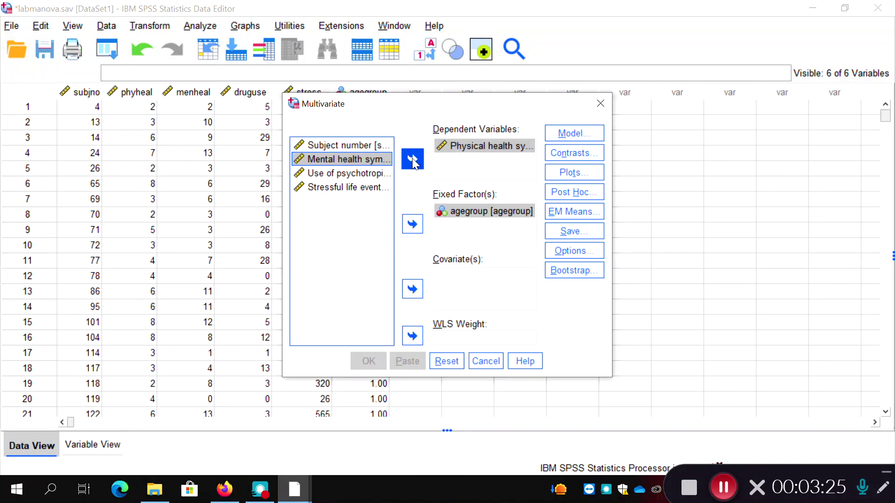
{"action": "left_click", "coordinate": [412, 161]}
{"action": "left_click", "coordinate": [348, 161]}
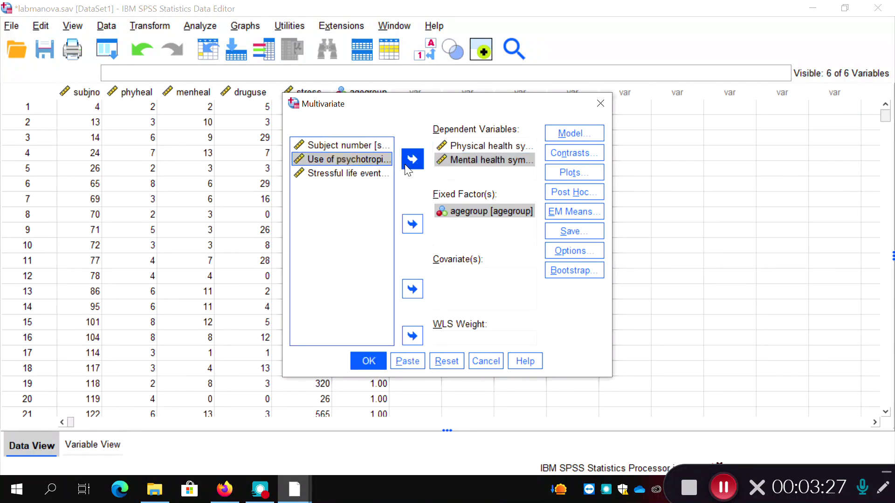
{"action": "left_click", "coordinate": [406, 165]}
{"action": "left_click", "coordinate": [348, 159]}
{"action": "left_click", "coordinate": [413, 159]}
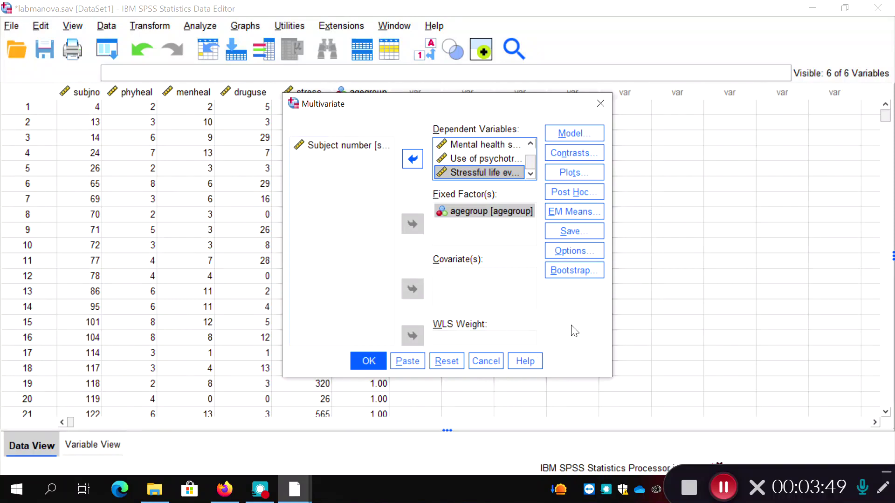
Enable descriptive statistics and homogeneity tests in the multivariate analysis options
{"action": "left_click", "coordinate": [585, 256]}
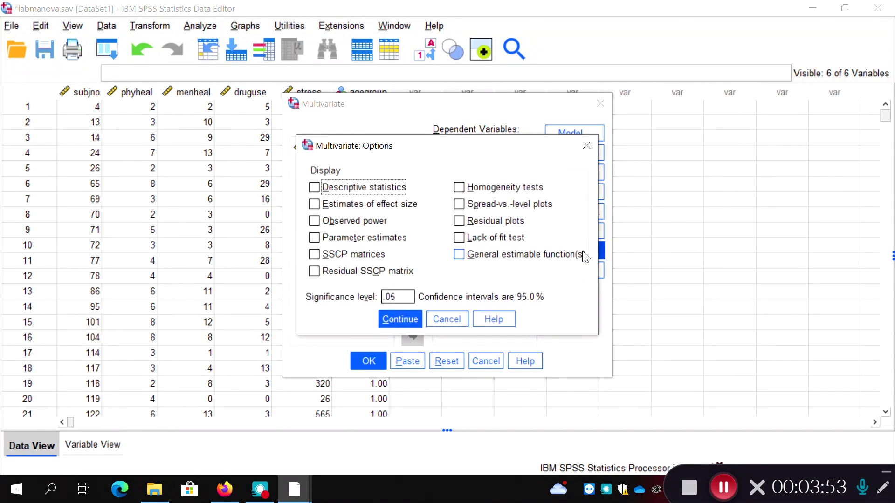
{"action": "left_click", "coordinate": [314, 187]}
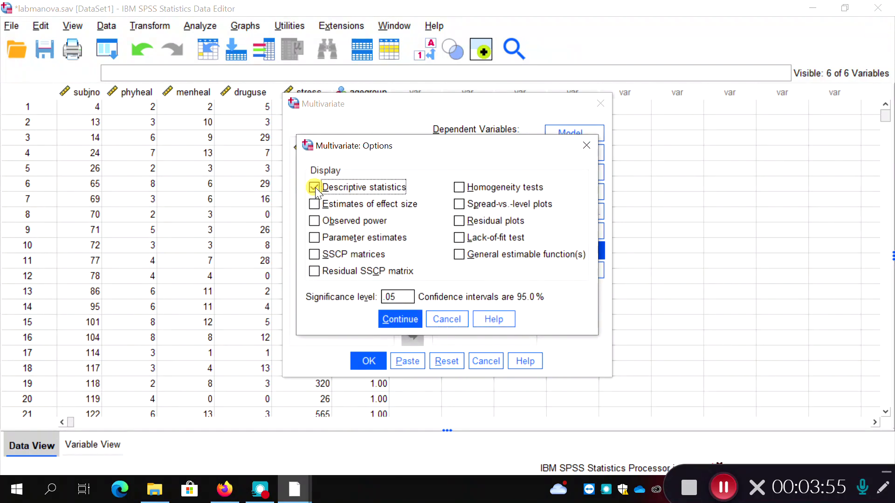
{"action": "left_click", "coordinate": [459, 187]}
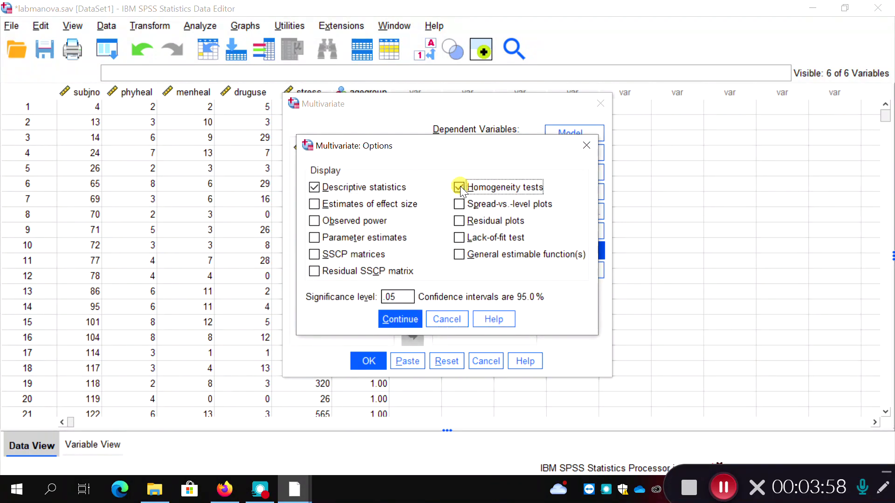
{"action": "left_click", "coordinate": [408, 323]}
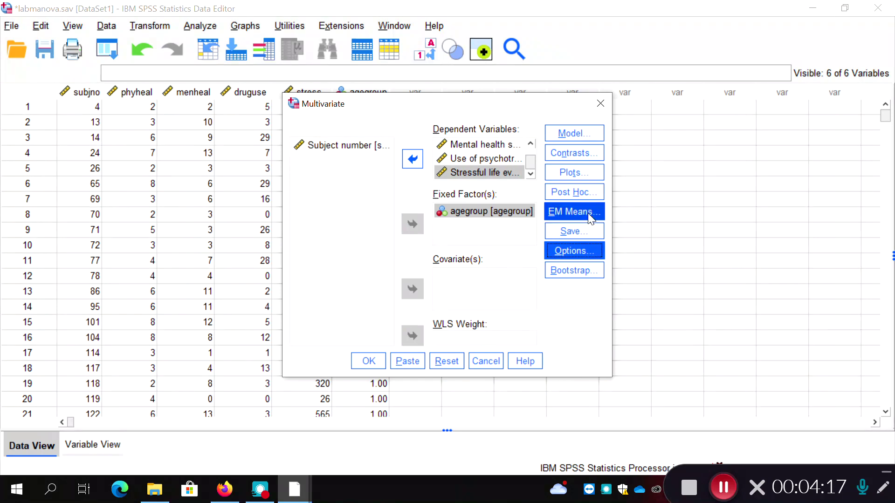
{"action": "left_click", "coordinate": [586, 194]}
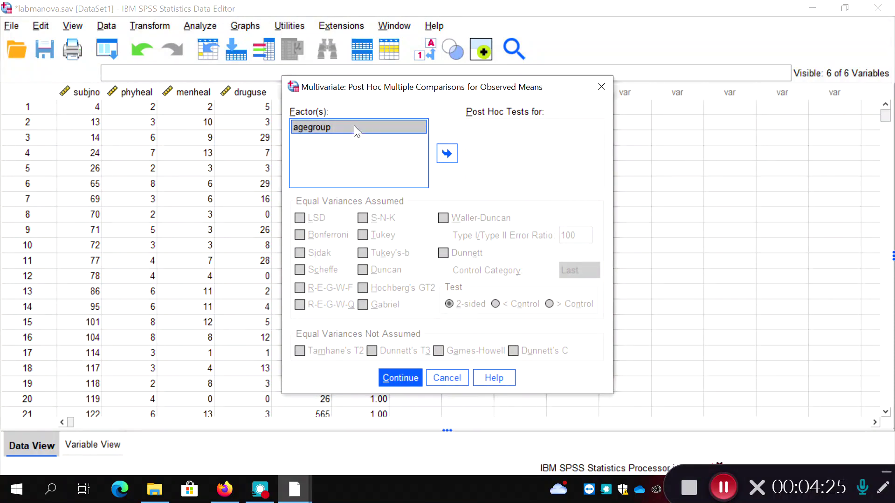
{"action": "left_click", "coordinate": [446, 156]}
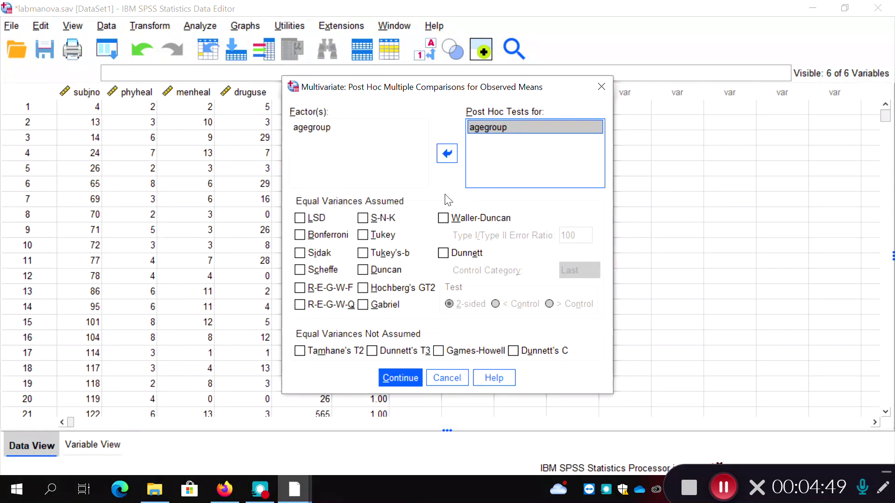
{"action": "left_click", "coordinate": [447, 153]}
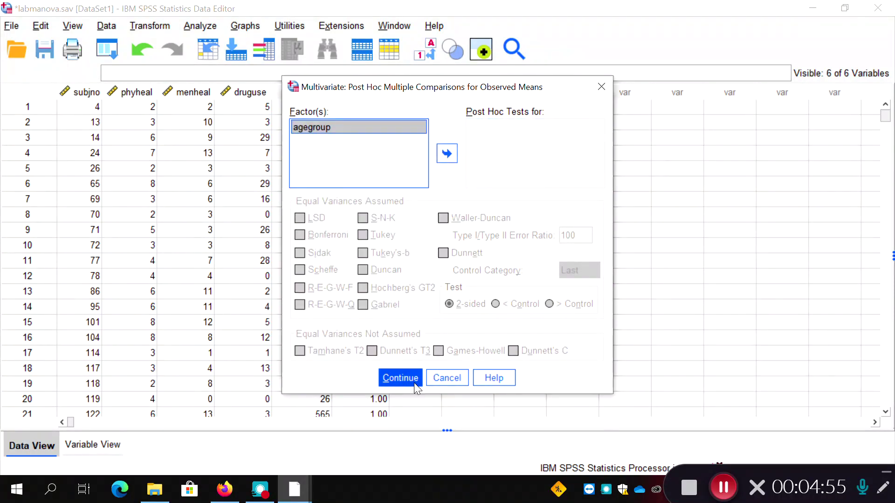
{"action": "left_click", "coordinate": [396, 377]}
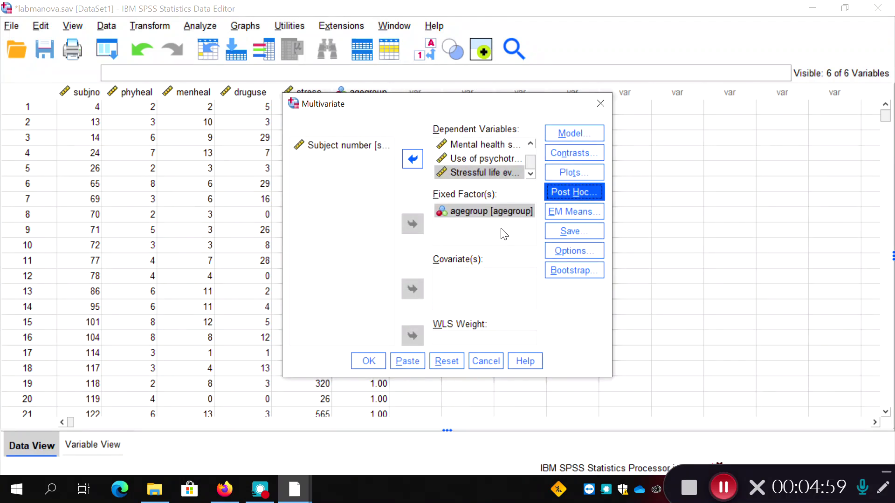
Run the multivariate analysis, maximize the output window, and review the Between-Subjects Factors and Descriptive Statistics tables
{"action": "left_click", "coordinate": [370, 362]}
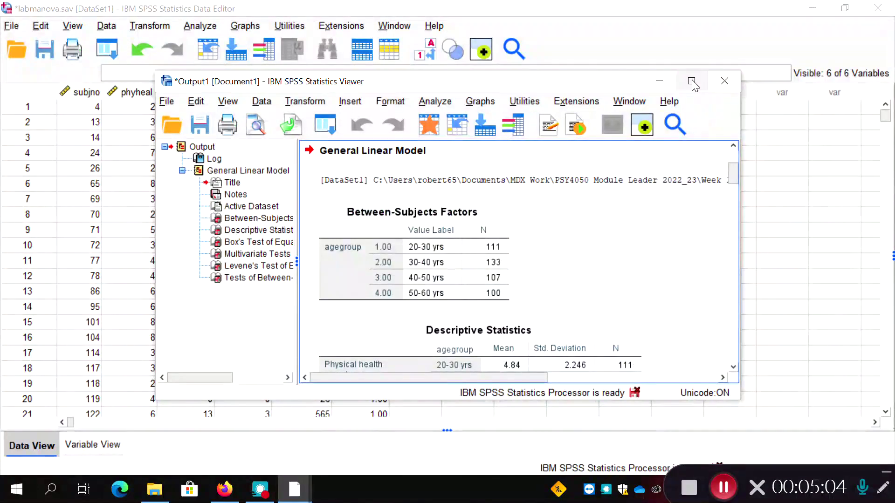
{"action": "left_click", "coordinate": [691, 83]}
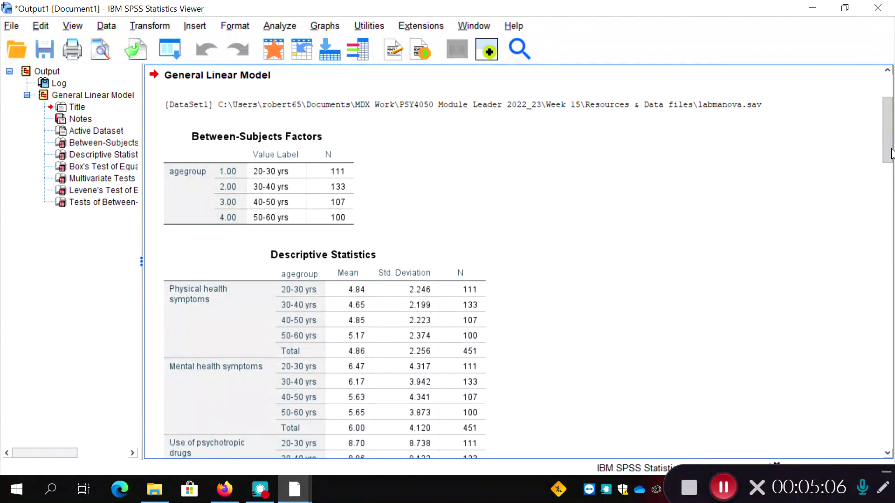
{"action": "left_click_drag", "start_coordinate": [890, 153], "coordinate": [890, 122]}
{"action": "scroll", "coordinate": [471, 276], "scroll_direction": "down", "scroll_amount": 3}
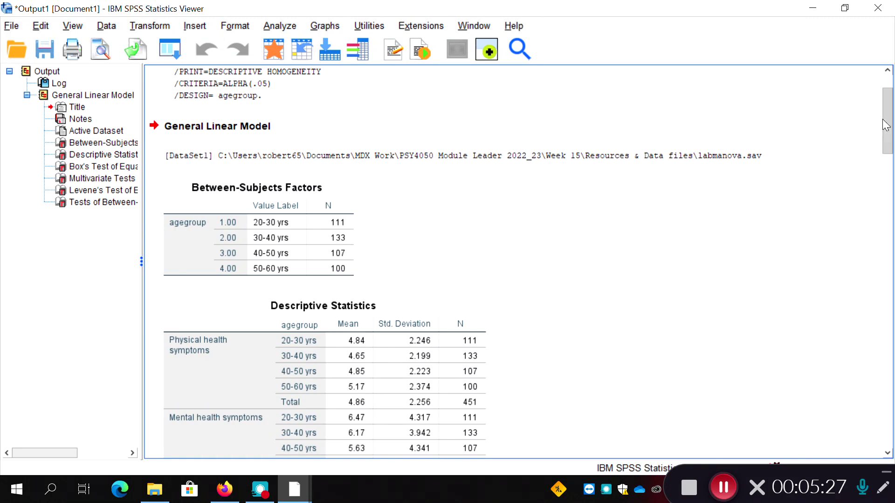
{"action": "left_click_drag", "start_coordinate": [890, 123], "coordinate": [891, 163]}
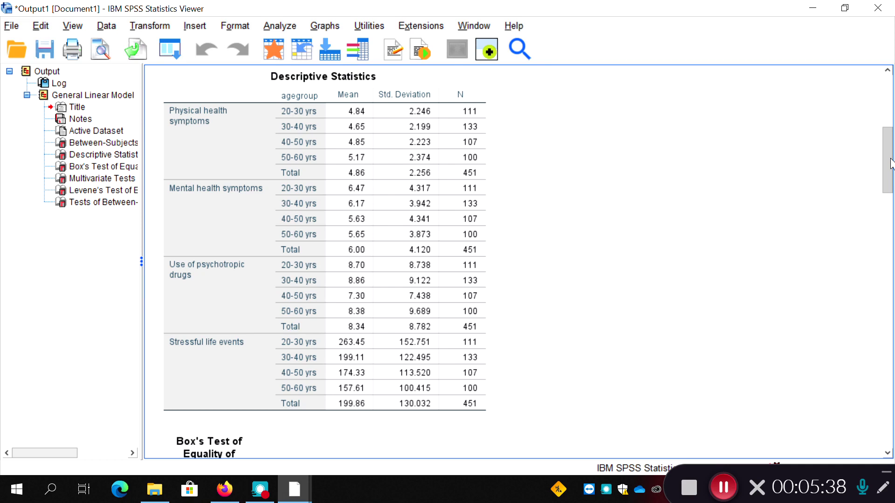
Examine the Box's Test of Equality of Covariance Matrices table below the descriptive statistics
{"action": "left_click_drag", "start_coordinate": [890, 163], "coordinate": [891, 170]}
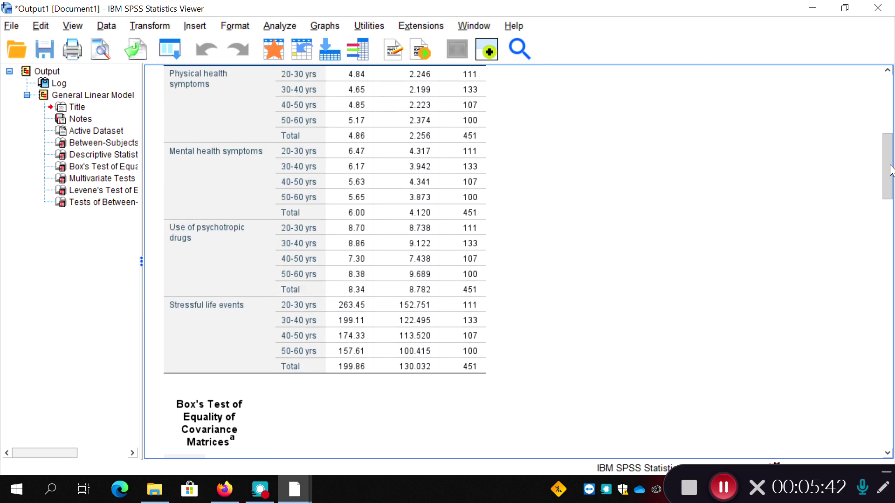
{"action": "left_click_drag", "start_coordinate": [890, 170], "coordinate": [893, 209]}
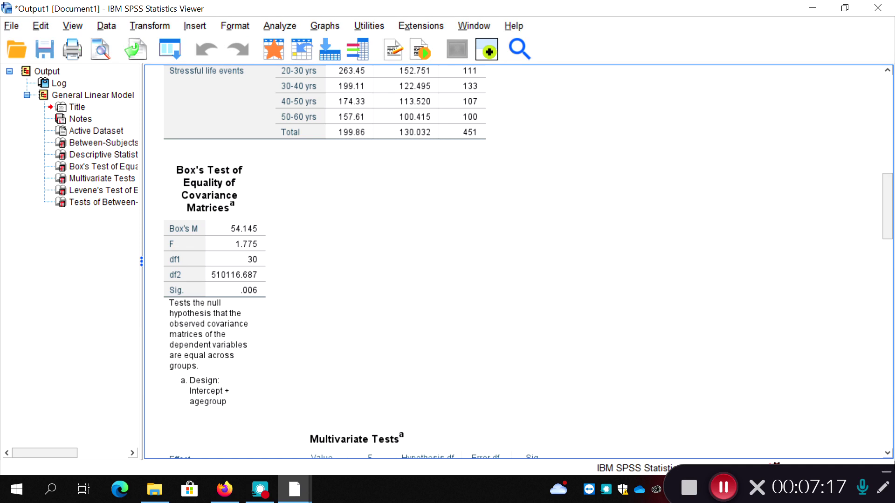
{"action": "left_click", "coordinate": [890, 455]}
{"action": "left_click", "coordinate": [890, 456]}
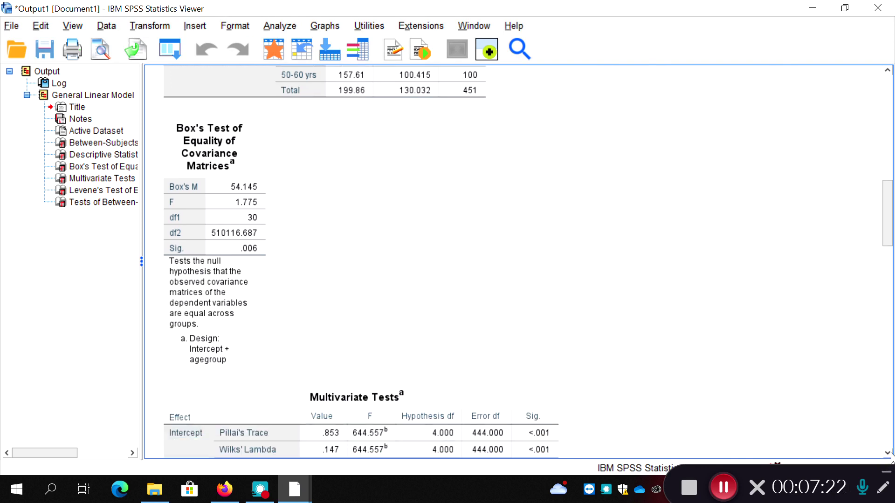
Examine the Multivariate Tests table for the agegroup effect
{"action": "left_click", "coordinate": [890, 456]}
{"action": "left_click", "coordinate": [891, 455]}
{"action": "left_click", "coordinate": [890, 456]}
{"action": "left_click", "coordinate": [890, 455]}
{"action": "left_click", "coordinate": [891, 455]}
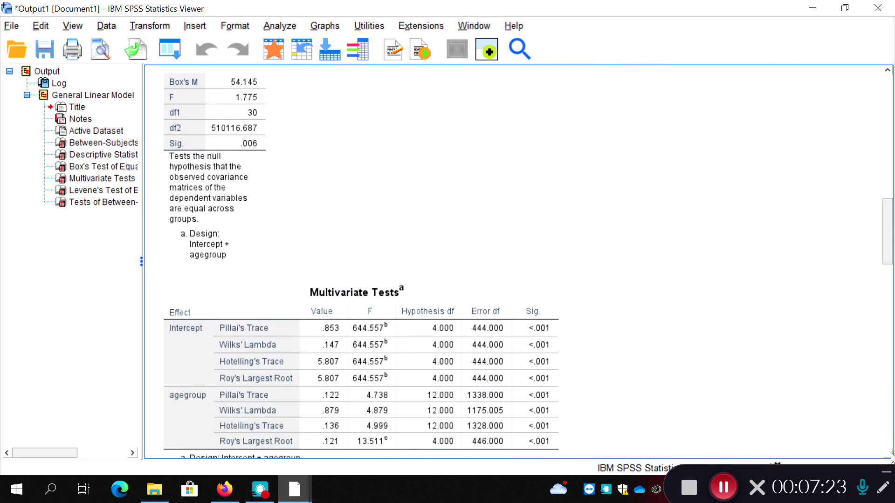
{"action": "left_click", "coordinate": [891, 455]}
{"action": "left_click", "coordinate": [891, 456]}
{"action": "left_click", "coordinate": [890, 455]}
{"action": "left_click", "coordinate": [890, 455]}
{"action": "left_click", "coordinate": [890, 455]}
{"action": "left_click", "coordinate": [890, 455]}
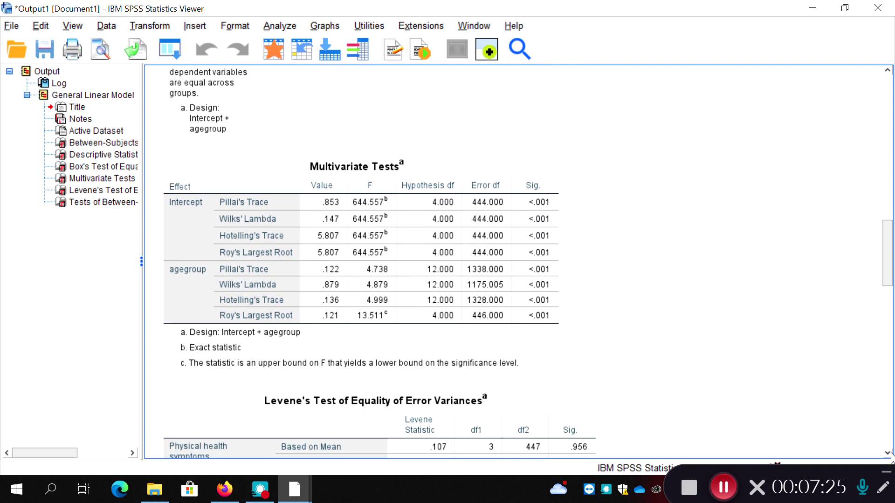
{"action": "left_click", "coordinate": [508, 317]}
Review the Descriptive Statistics table again and examine Levene's Test of Equality of Error Variances for each dependent variable
{"action": "left_click_drag", "start_coordinate": [889, 270], "coordinate": [893, 179]}
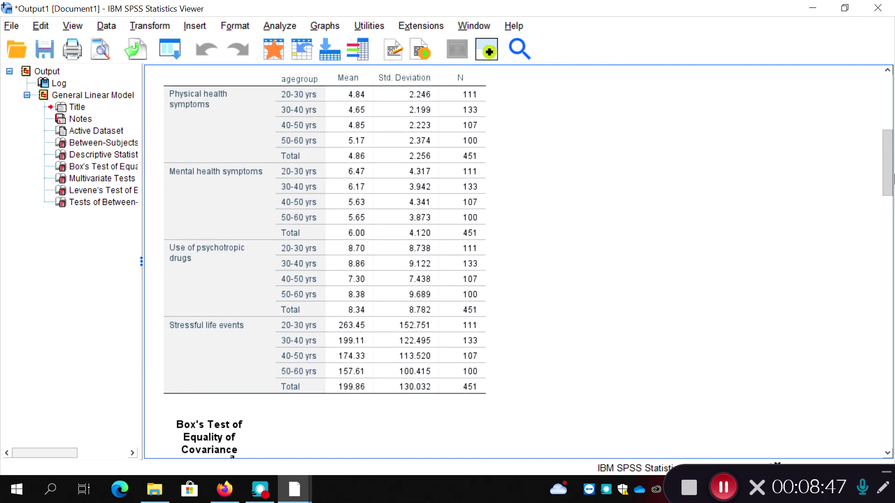
{"action": "left_click_drag", "start_coordinate": [892, 179], "coordinate": [869, 261]}
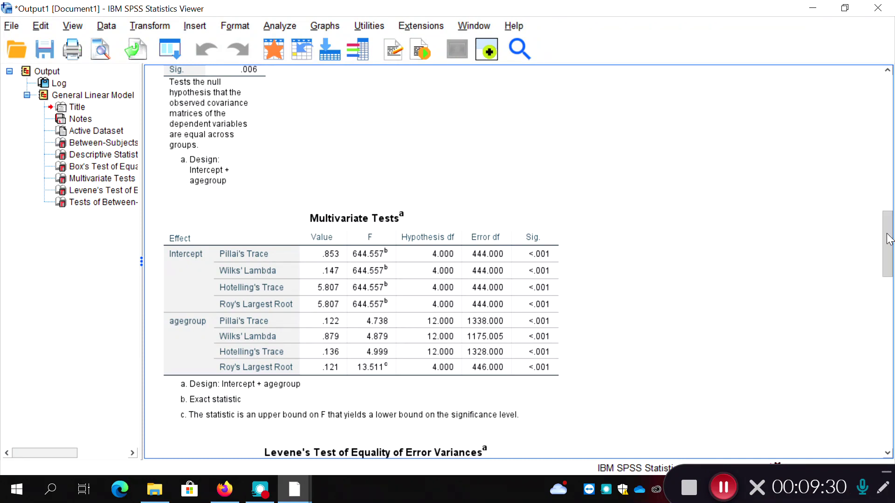
{"action": "left_click_drag", "start_coordinate": [890, 238], "coordinate": [890, 247]}
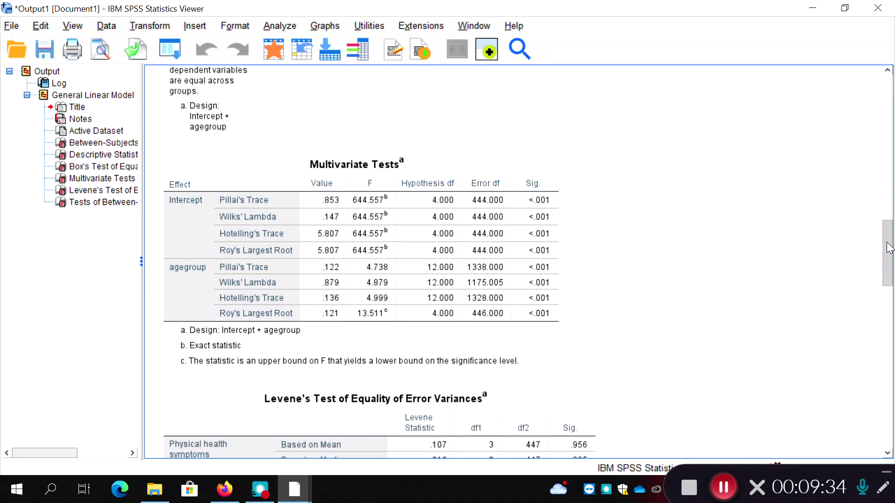
{"action": "left_click_drag", "start_coordinate": [890, 247], "coordinate": [891, 256]}
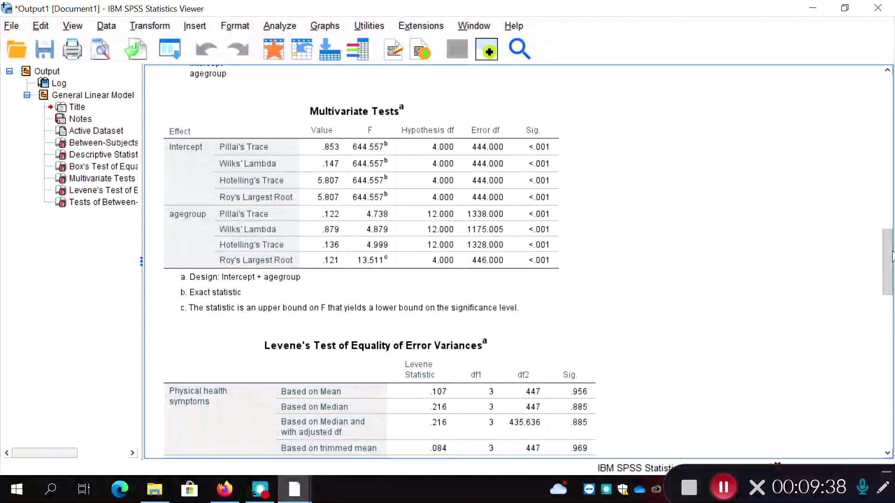
{"action": "left_click_drag", "start_coordinate": [892, 255], "coordinate": [881, 301]}
{"action": "left_click", "coordinate": [591, 272]}
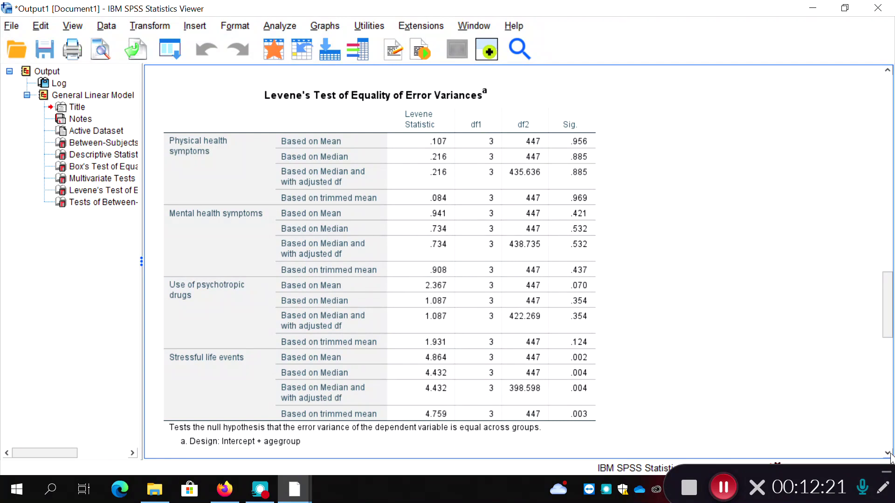
Examine the Tests of Between-Subjects Effects table for the agegroup effect on each dependent variable
{"action": "left_click", "coordinate": [887, 453]}
{"action": "left_click", "coordinate": [887, 452]}
{"action": "left_click", "coordinate": [887, 453]}
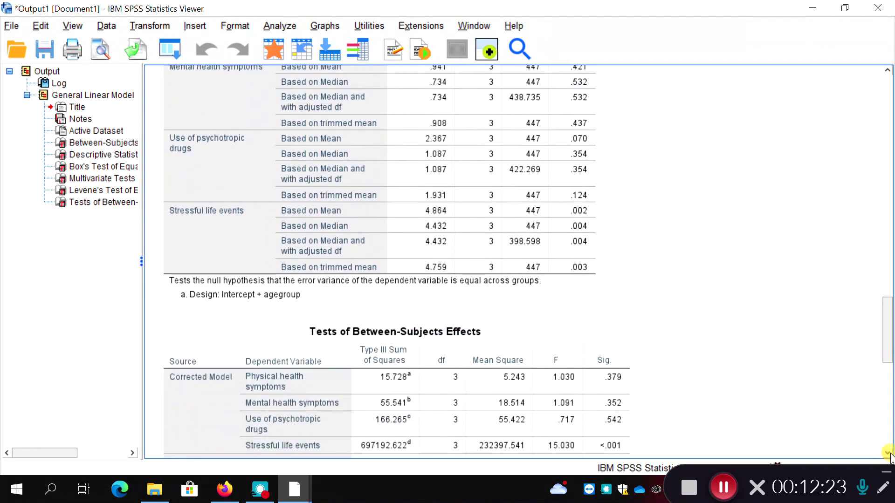
{"action": "left_click", "coordinate": [887, 453]}
{"action": "left_click", "coordinate": [887, 452]}
{"action": "left_click", "coordinate": [887, 453]}
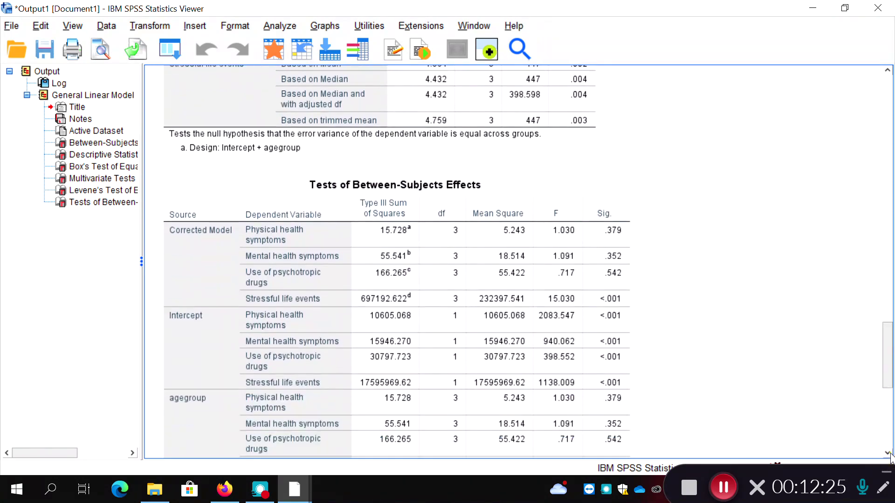
{"action": "left_click", "coordinate": [887, 453]}
{"action": "left_click", "coordinate": [887, 452]}
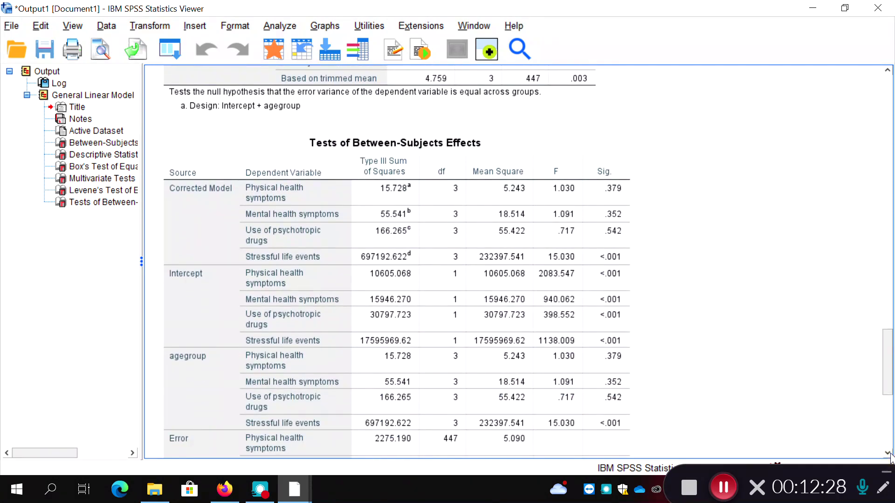
{"action": "left_click", "coordinate": [888, 453]}
{"action": "left_click", "coordinate": [888, 453]}
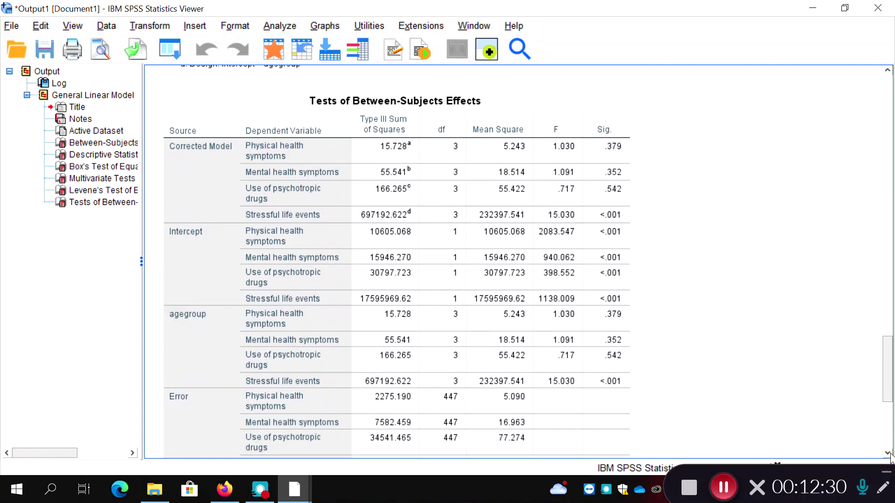
{"action": "left_click", "coordinate": [887, 453]}
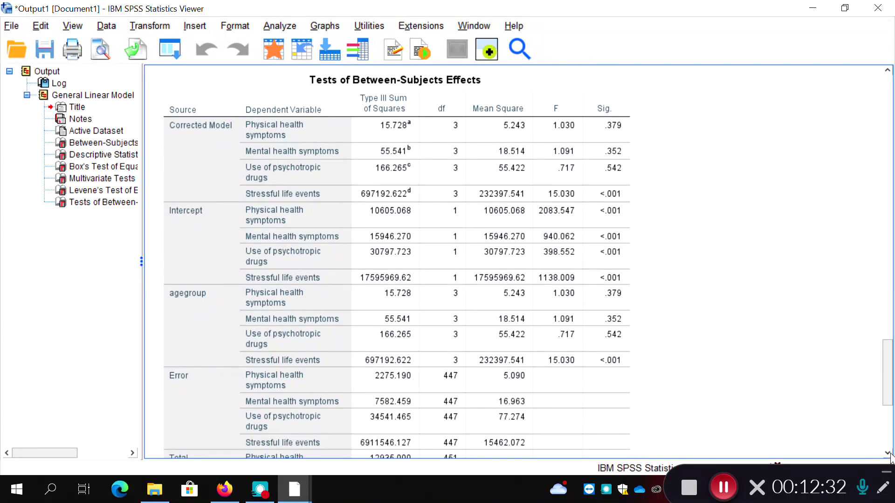
{"action": "mouse_move", "coordinate": [888, 371]}
{"action": "left_mouse_down"}
{"action": "mouse_move", "coordinate": [890, 397]}
{"action": "mouse_move", "coordinate": [881, 361]}
{"action": "mouse_move", "coordinate": [886, 371]}
{"action": "left_mouse_up"}
{"action": "left_click", "coordinate": [387, 372]}
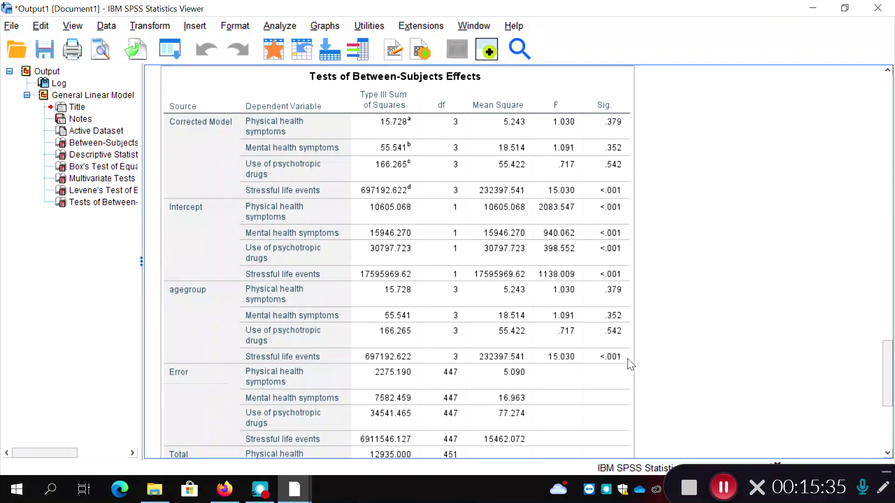
{"action": "mouse_move", "coordinate": [889, 363]}
{"action": "left_mouse_down"}
{"action": "mouse_move", "coordinate": [888, 414]}
{"action": "mouse_move", "coordinate": [892, 368]}
{"action": "left_mouse_up"}
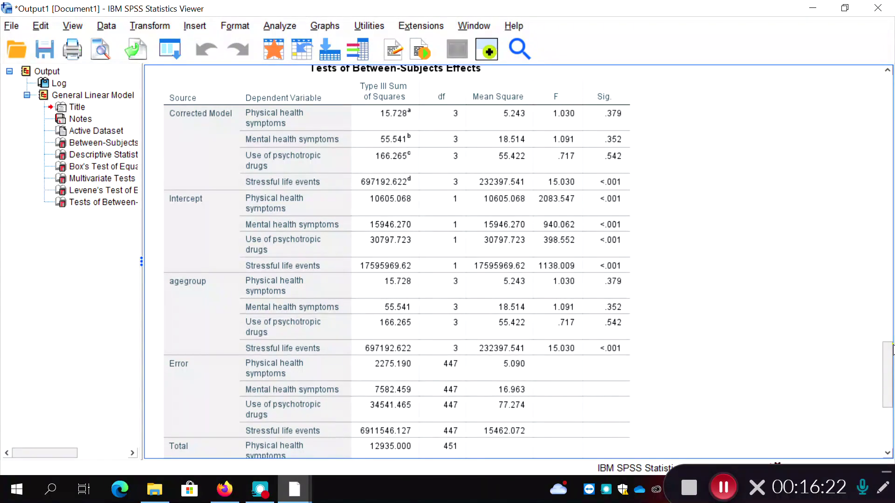
Compare the stressful life events means across age groups and recheck its Levene's test results
{"action": "left_click_drag", "start_coordinate": [891, 365], "coordinate": [892, 156]}
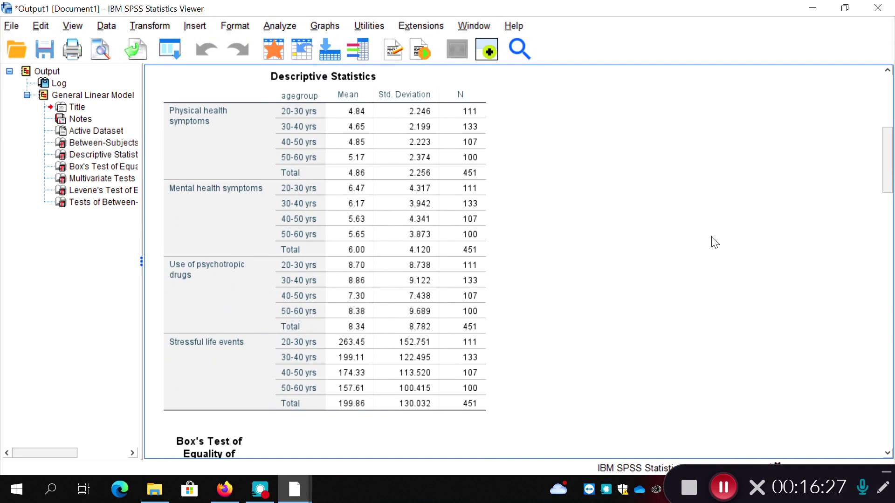
{"action": "left_click", "coordinate": [354, 374]}
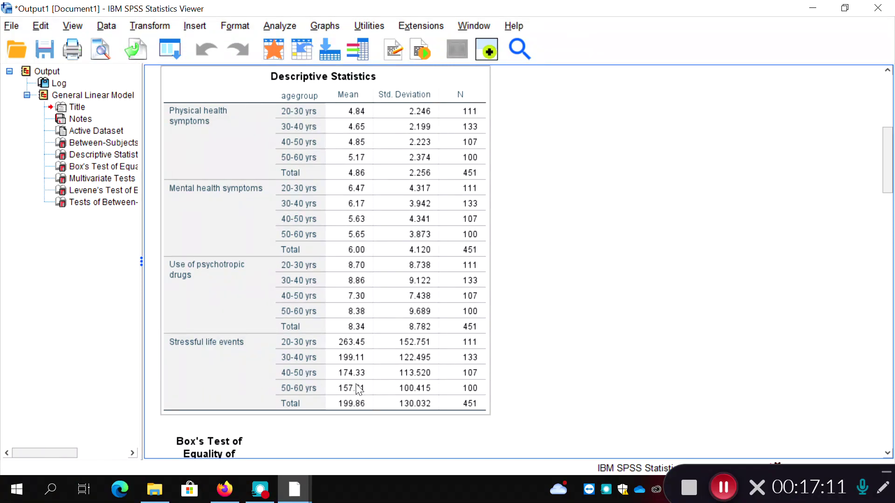
{"action": "left_click", "coordinate": [526, 365]}
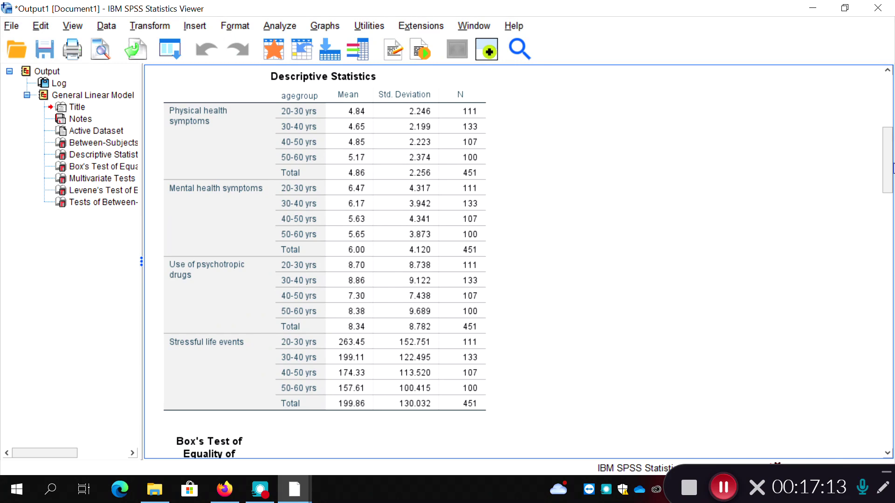
{"action": "left_click_drag", "start_coordinate": [890, 170], "coordinate": [881, 318]}
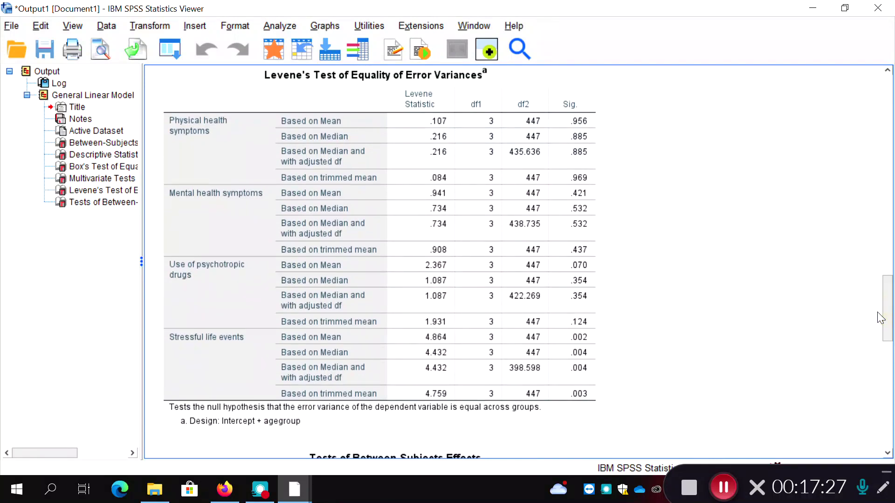
Set up a General Linear Model univariate analysis with stressful life events as the dependent variable and agegroup as the fixed factor
{"action": "left_click", "coordinate": [281, 28]}
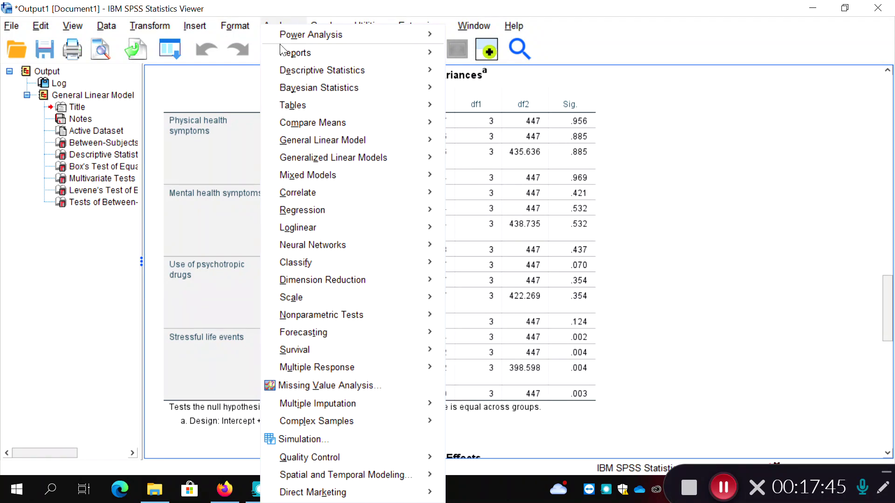
{"action": "mouse_move", "coordinate": [292, 91]}
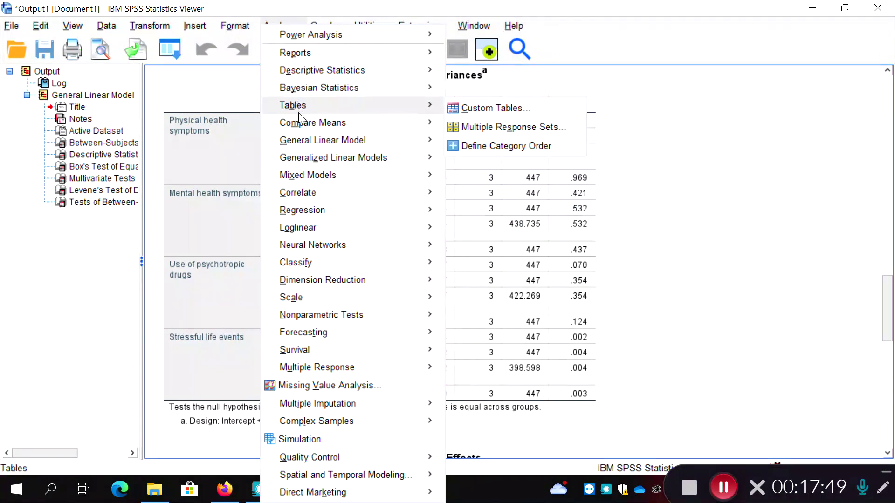
{"action": "mouse_move", "coordinate": [298, 145]}
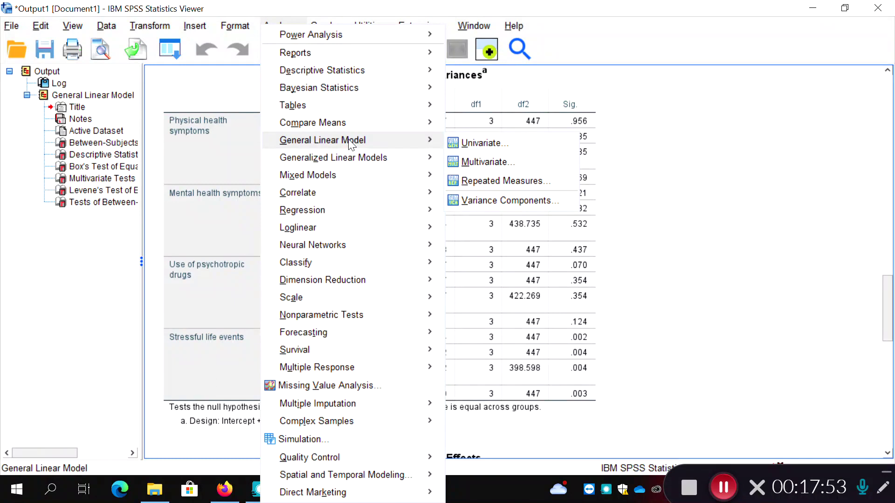
{"action": "left_click", "coordinate": [486, 145]}
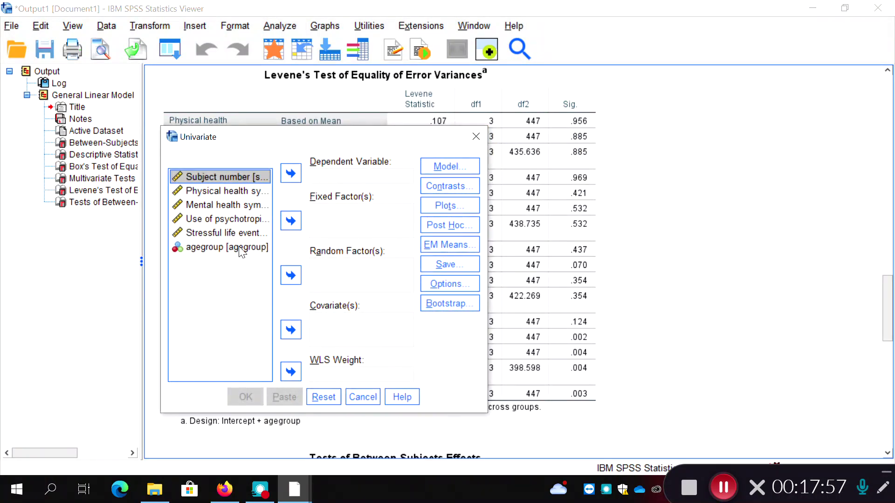
{"action": "left_click", "coordinate": [215, 248]}
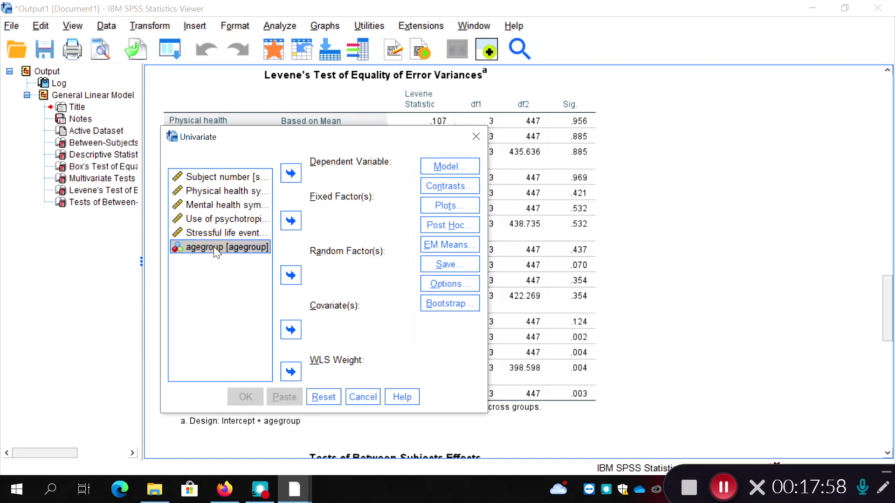
{"action": "left_click", "coordinate": [291, 221]}
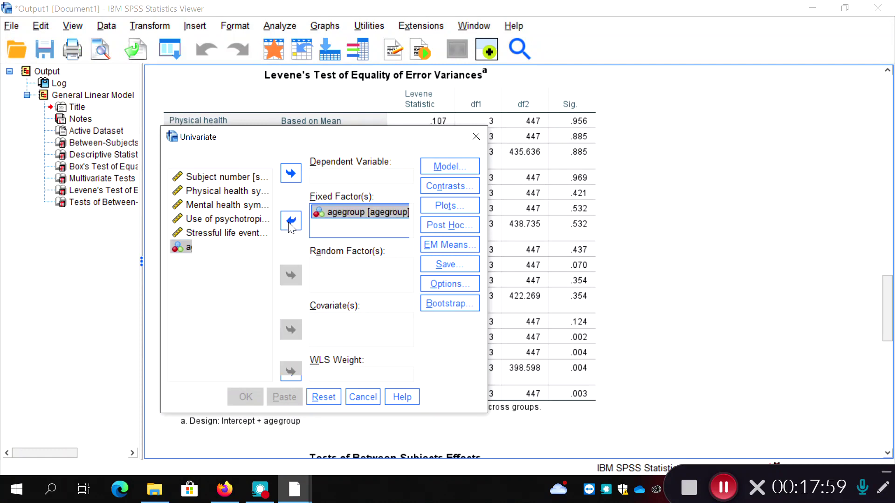
{"action": "left_click", "coordinate": [215, 233]}
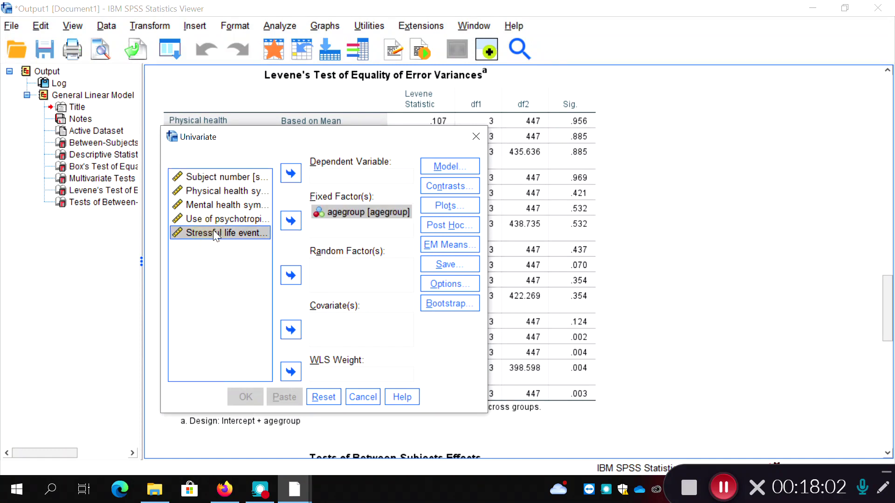
{"action": "left_click", "coordinate": [286, 172]}
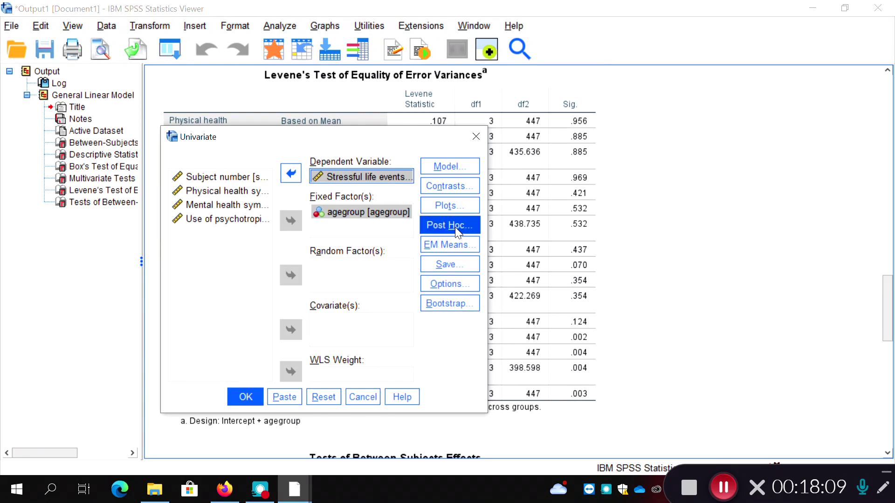
Request Games-Howell post hoc comparisons for agegroup in the univariate analysis, leaving the display options unchanged
{"action": "left_click", "coordinate": [446, 283]}
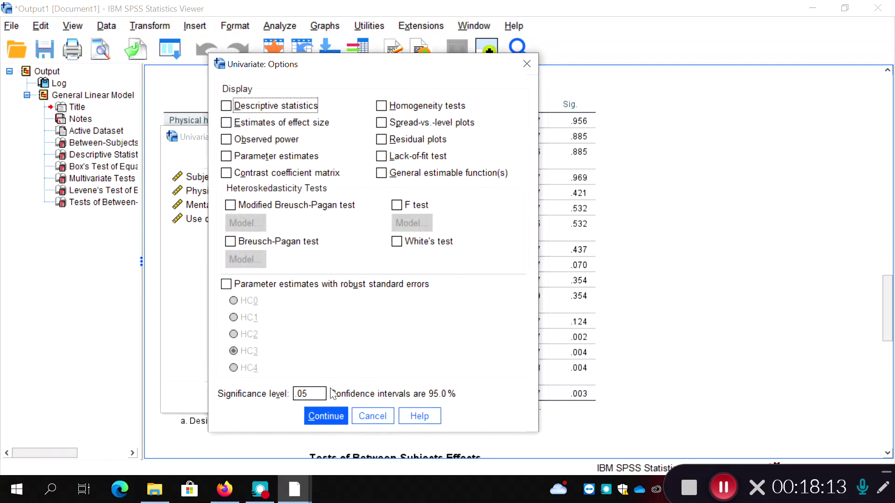
{"action": "left_click", "coordinate": [366, 420]}
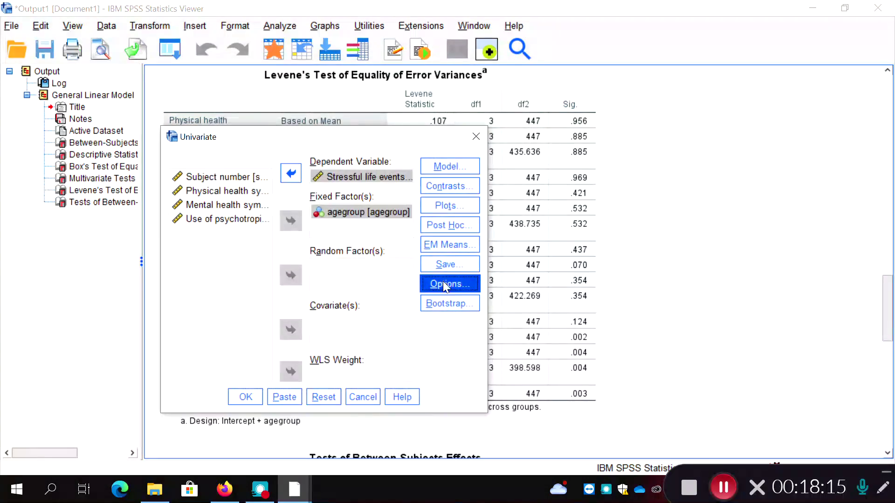
{"action": "left_click", "coordinate": [453, 225]}
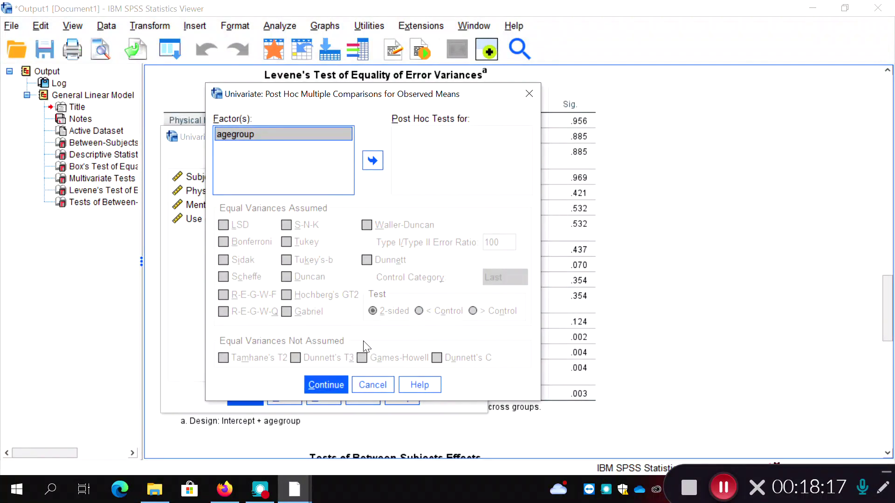
{"action": "left_click", "coordinate": [369, 162]}
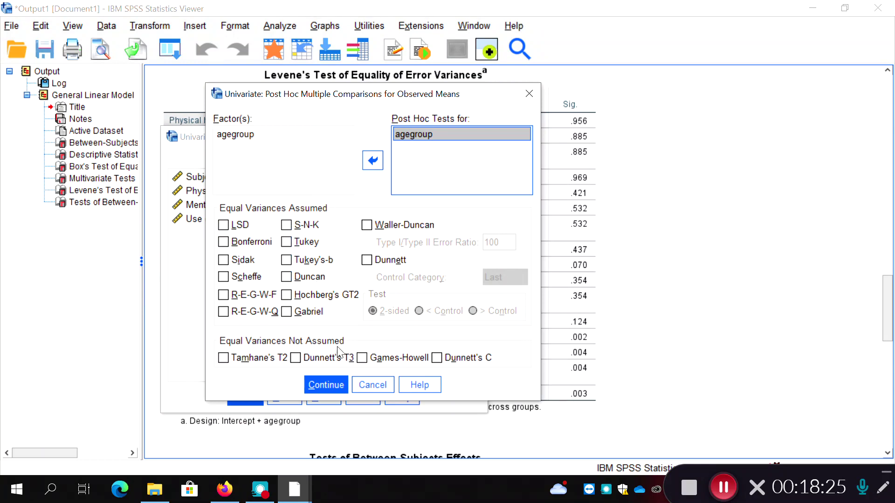
{"action": "left_click", "coordinate": [366, 357]}
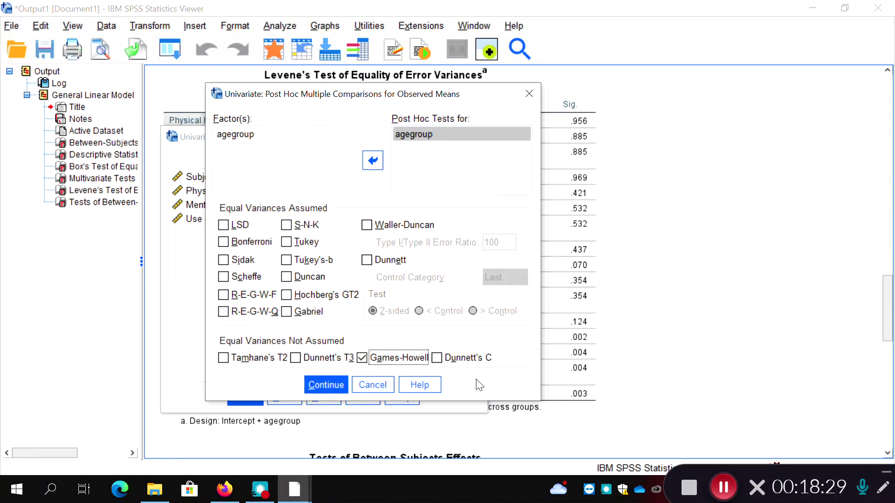
{"action": "left_click", "coordinate": [321, 385]}
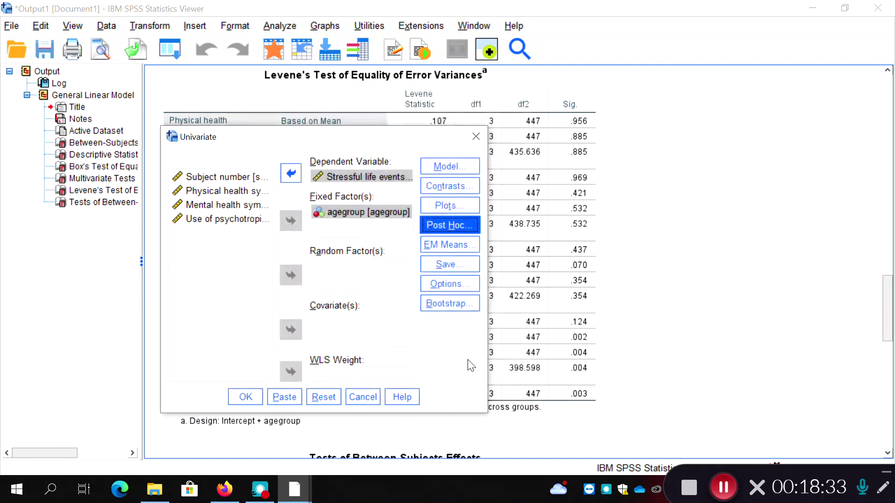
Run the univariate analysis and examine the agegroup effect on stressful life events in its Tests of Between-Subjects Effects table
{"action": "left_click", "coordinate": [247, 398]}
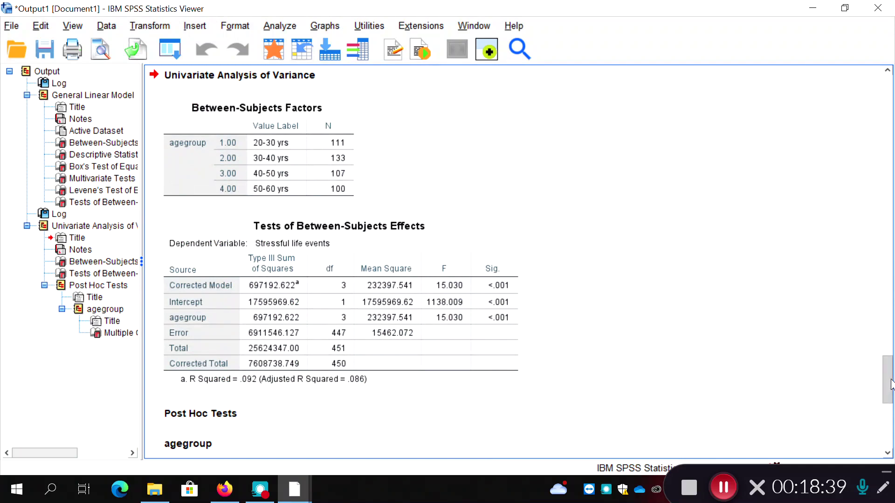
{"action": "scroll", "coordinate": [891, 368], "scroll_direction": "up", "scroll_amount": 3}
{"action": "left_click_drag", "start_coordinate": [893, 366], "coordinate": [894, 396]}
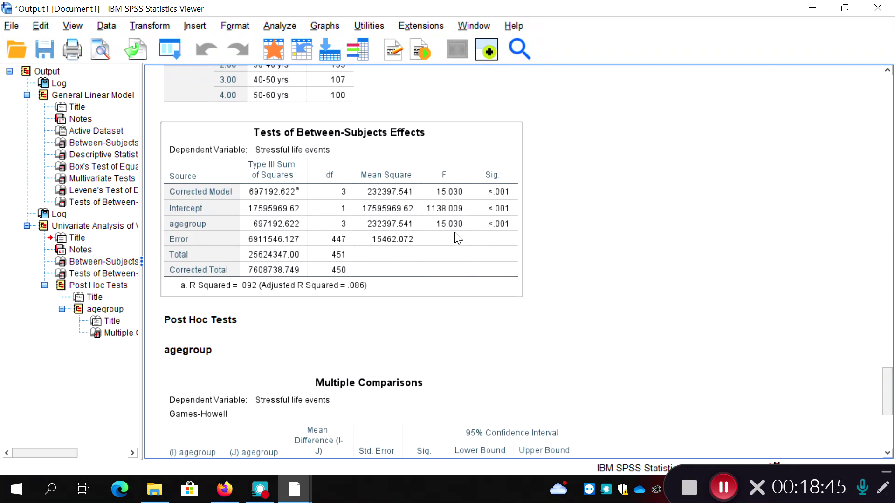
{"action": "left_click", "coordinate": [579, 239]}
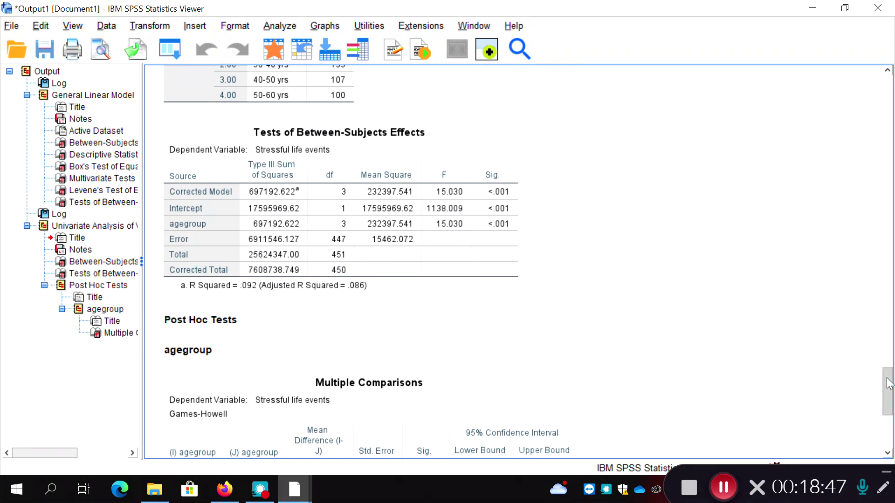
{"action": "left_click_drag", "start_coordinate": [888, 383], "coordinate": [889, 381]}
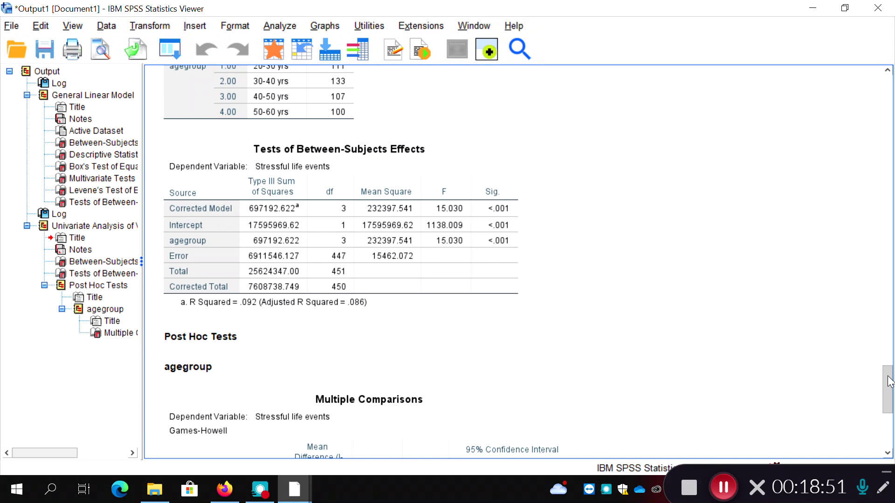
Examine the Games-Howell Multiple Comparisons table for pairwise age group differences in stressful life events
{"action": "left_click_drag", "start_coordinate": [888, 381], "coordinate": [890, 415]}
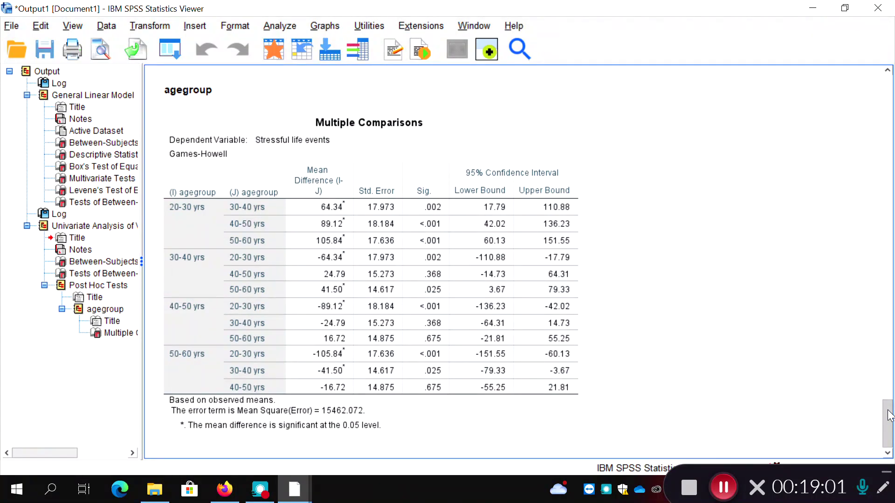
{"action": "left_click", "coordinate": [330, 323]}
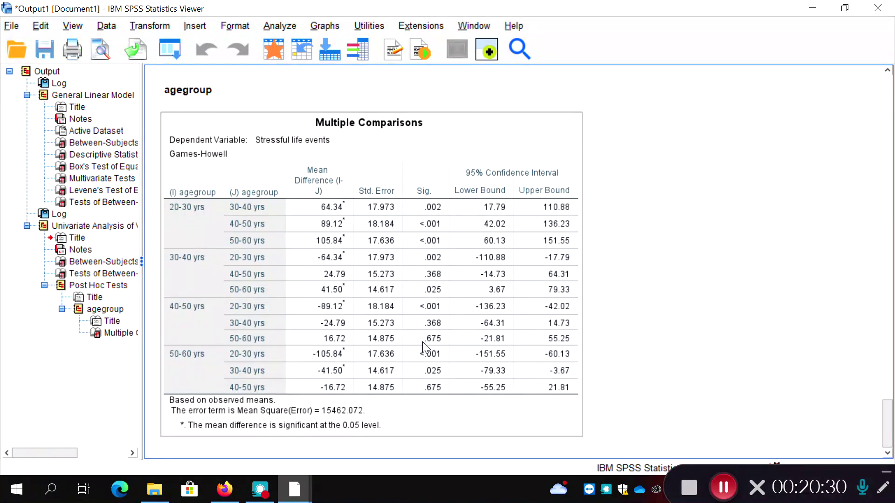
{"action": "left_click", "coordinate": [637, 320]}
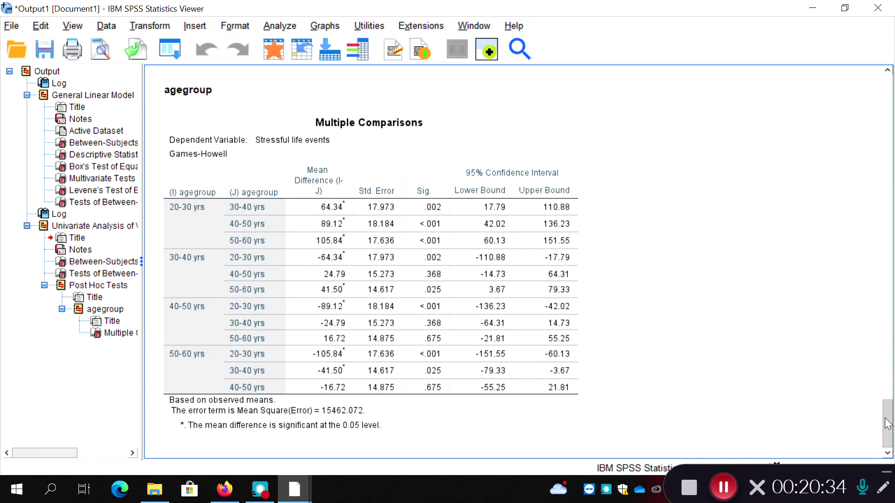
Recheck the MANOVA's Levene's test results and the agegroup rows of its Tests of Between-Subjects Effects table
{"action": "left_click_drag", "start_coordinate": [885, 418], "coordinate": [877, 244]}
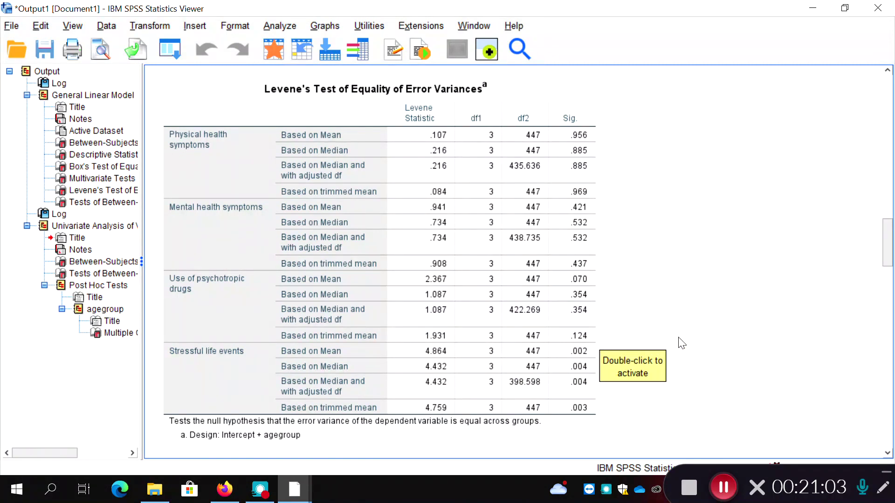
{"action": "scroll", "coordinate": [890, 251], "scroll_direction": "up", "scroll_amount": 1}
{"action": "left_click_drag", "start_coordinate": [890, 252], "coordinate": [893, 305]}
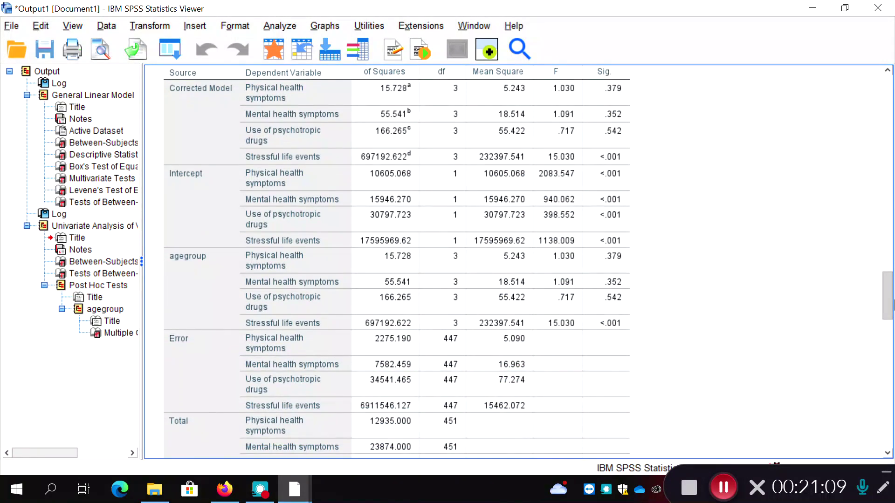
{"action": "left_click", "coordinate": [614, 334]}
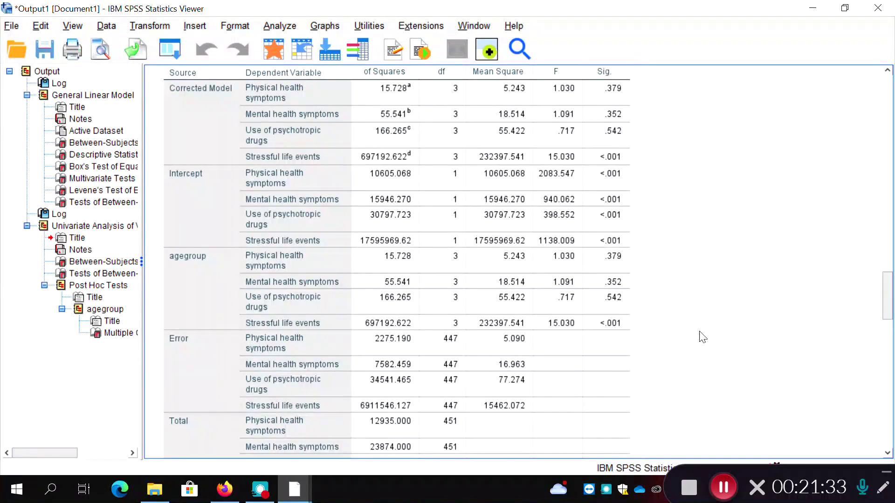
{"action": "left_click", "coordinate": [309, 352]}
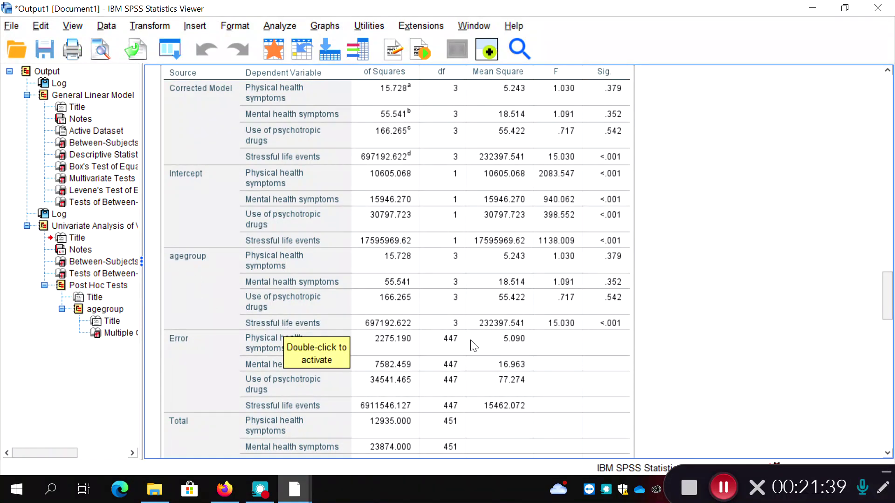
Return to the Games-Howell Multiple Comparisons table and review the mean differences and significance values between age groups
{"action": "left_click_drag", "start_coordinate": [891, 299], "coordinate": [893, 428]}
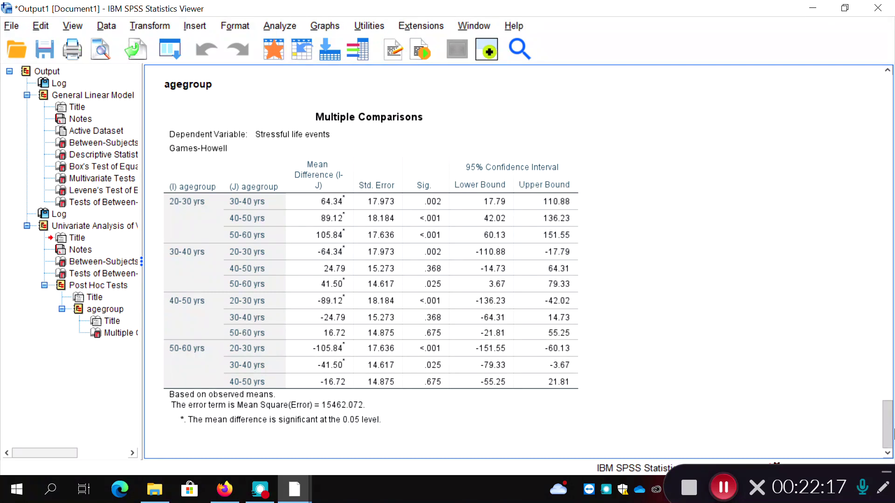
{"action": "mouse_move", "coordinate": [894, 423]}
{"action": "left_mouse_down"}
{"action": "mouse_move", "coordinate": [894, 415]}
{"action": "mouse_move", "coordinate": [893, 425]}
{"action": "left_mouse_up"}
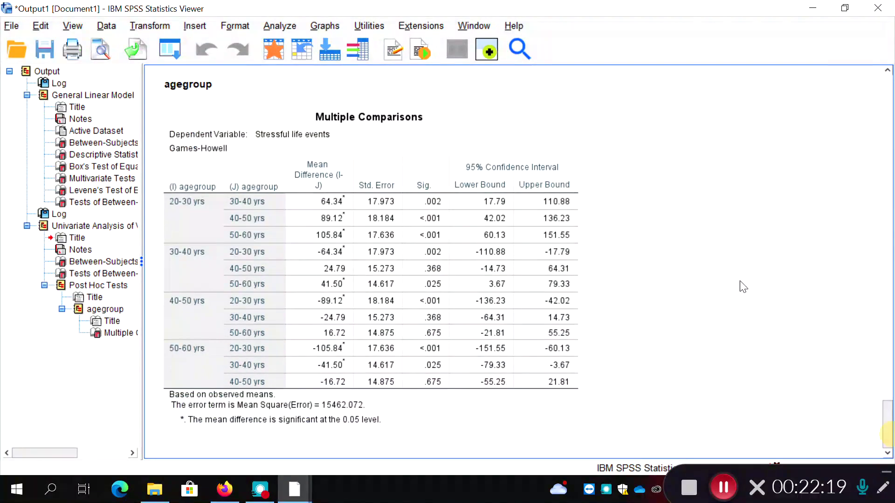